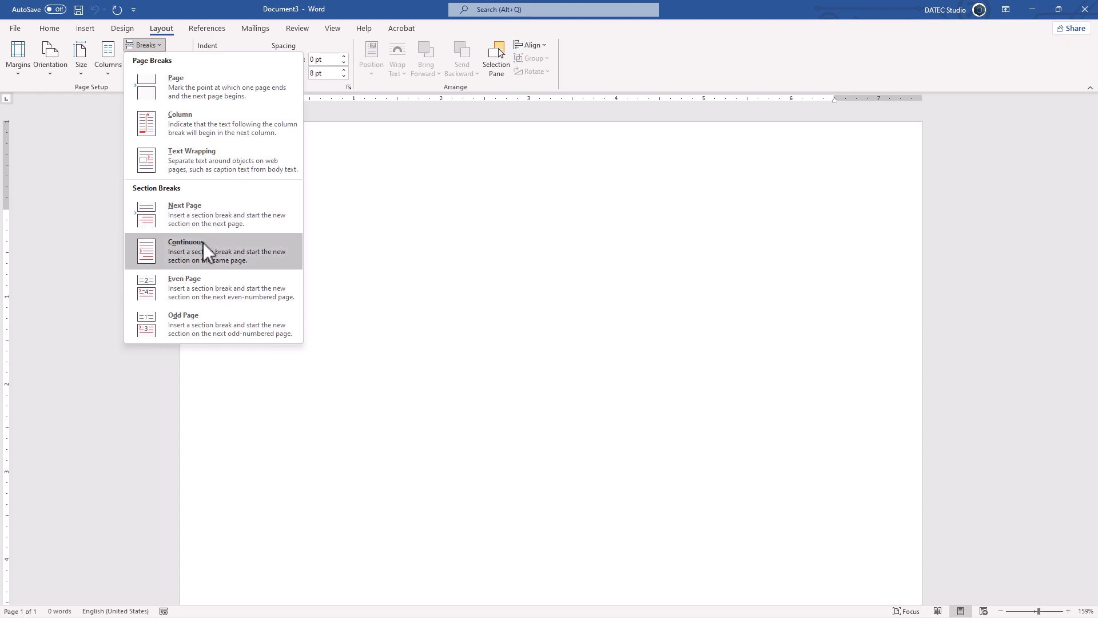
- Insert a continuous section break in the empty document and turn on formatting marks
{"action": "left_click", "coordinate": [229, 244]}
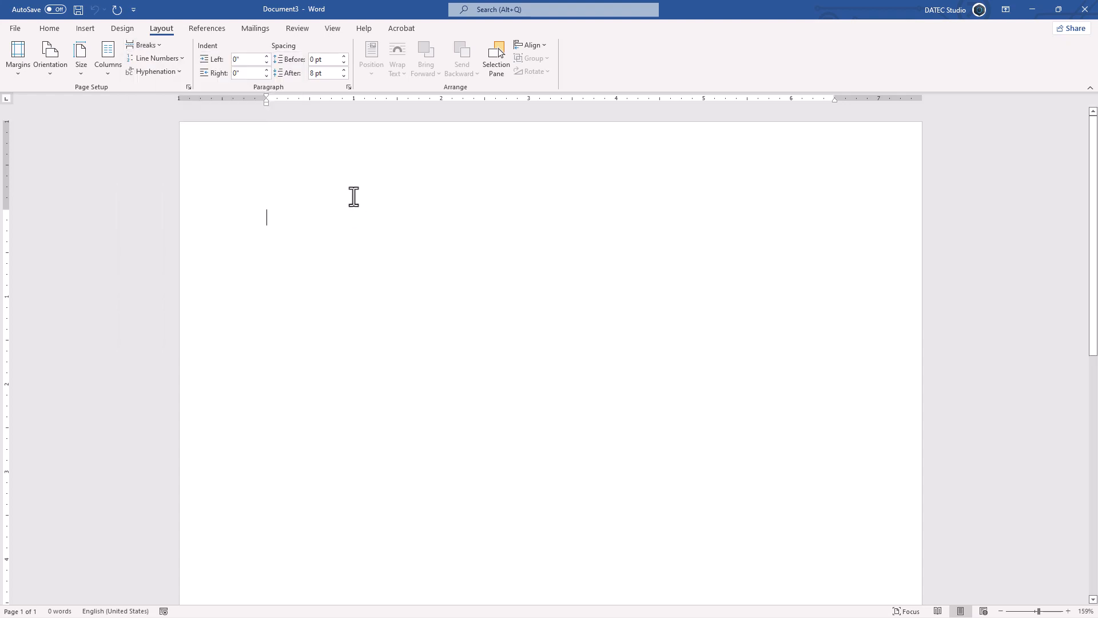
{"action": "left_click", "coordinate": [47, 32]}
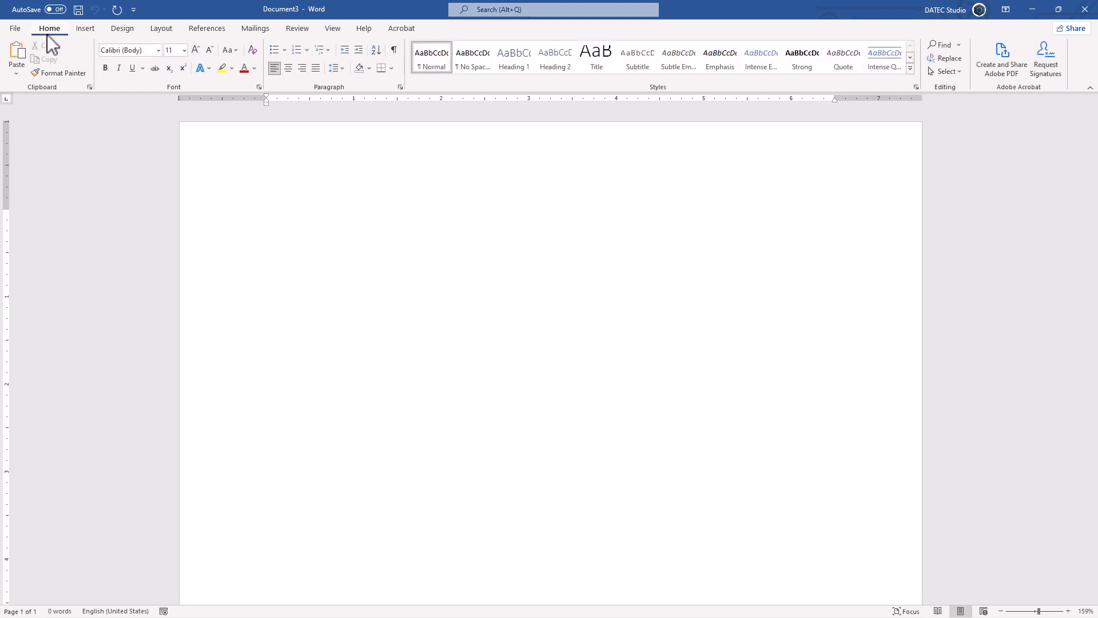
{"action": "left_click", "coordinate": [393, 53]}
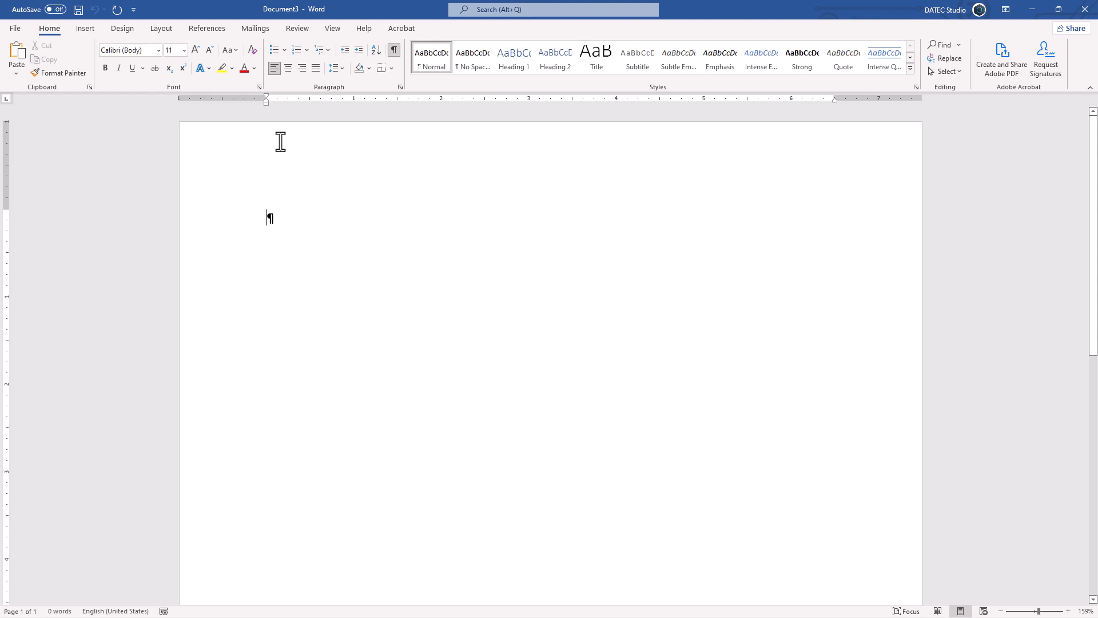
- Open the header and footer area to inspect it, then return to the document body
{"action": "right_click", "coordinate": [259, 137]}
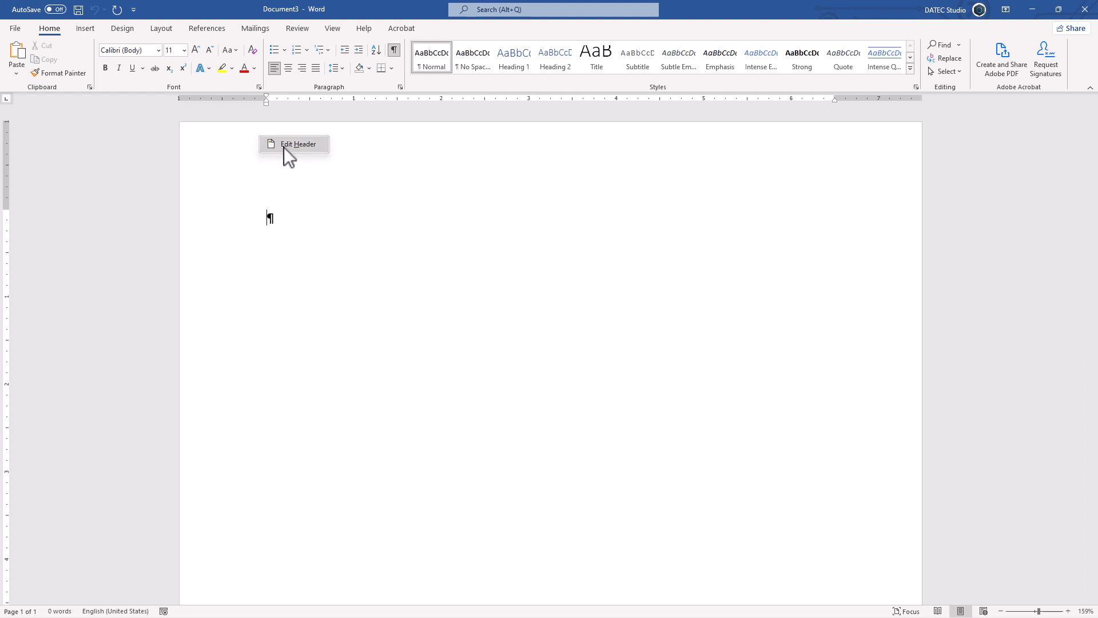
{"action": "left_click", "coordinate": [286, 144]}
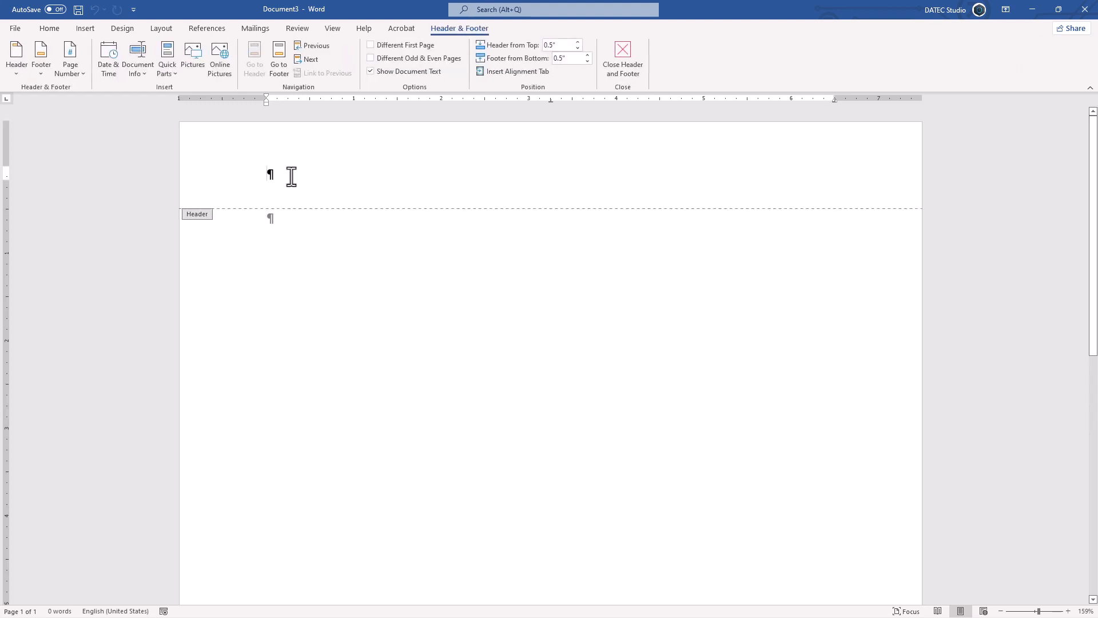
{"action": "scroll", "coordinate": [331, 272], "scroll_direction": "down", "scroll_amount": 8}
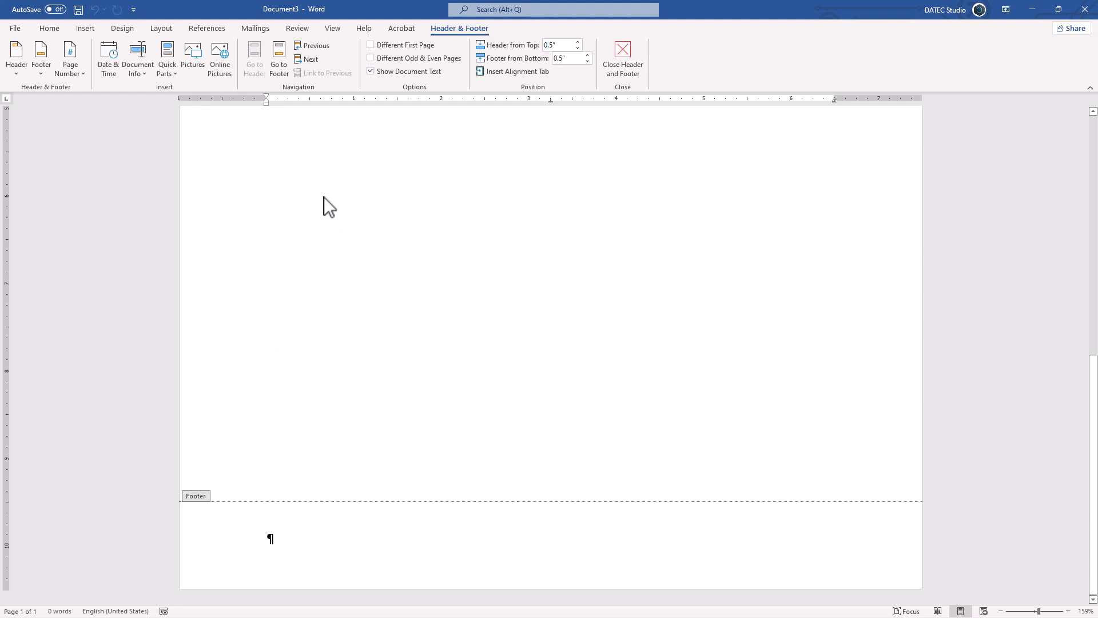
{"action": "scroll", "coordinate": [298, 192], "scroll_direction": "up", "scroll_amount": 6}
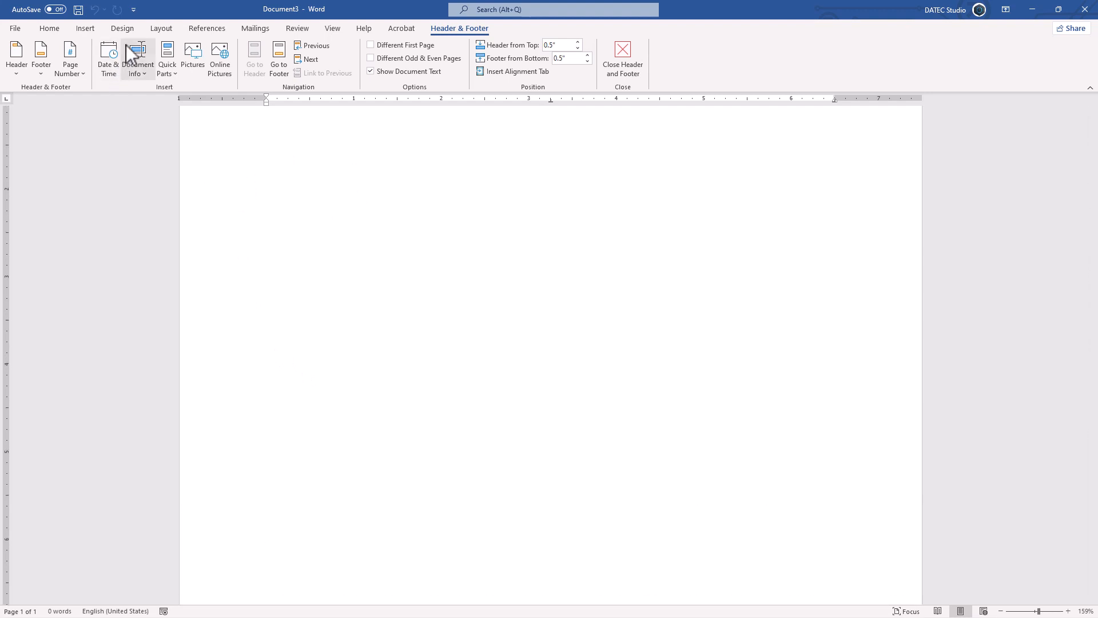
{"action": "left_click", "coordinate": [160, 30]}
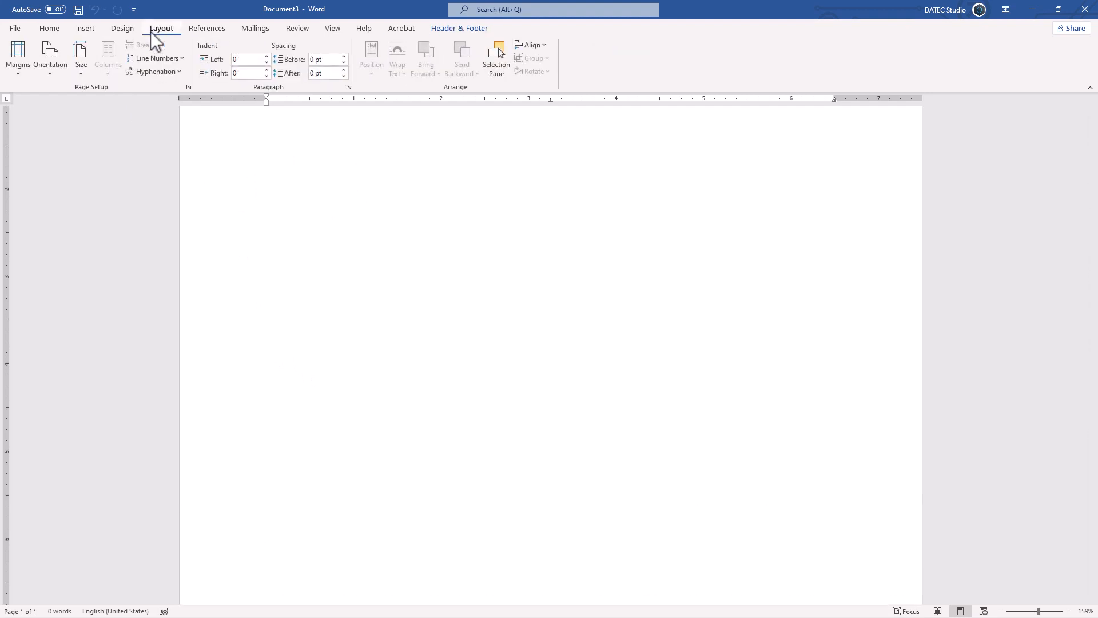
{"action": "double_click", "coordinate": [252, 176]}
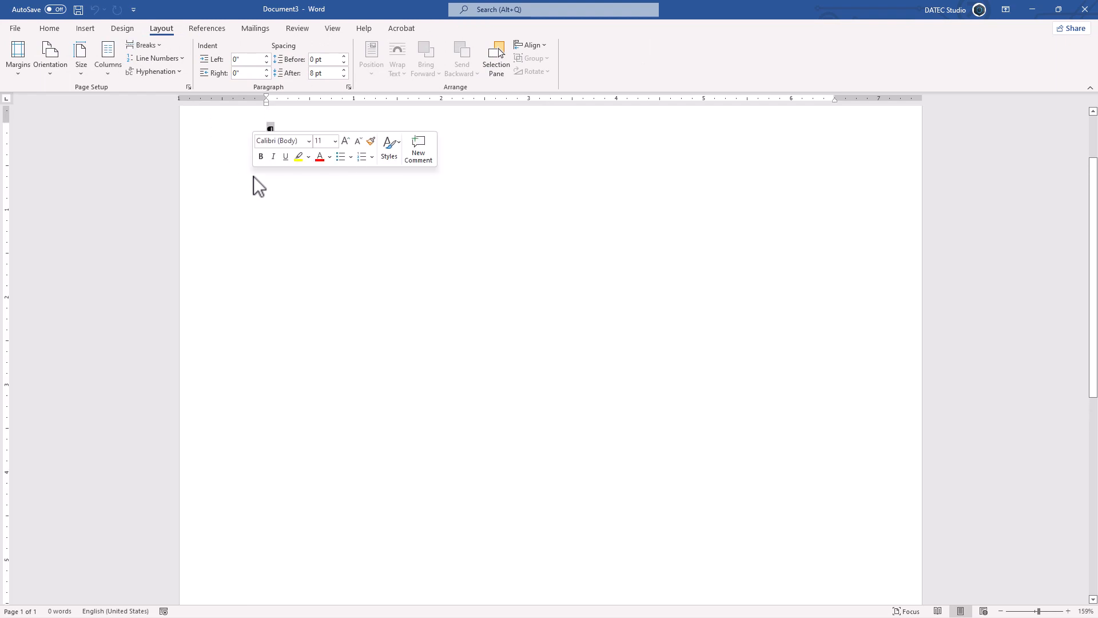
- Generate lorem ipsum sample text in the document body with =lorem()
{"action": "left_click", "coordinate": [150, 46]}
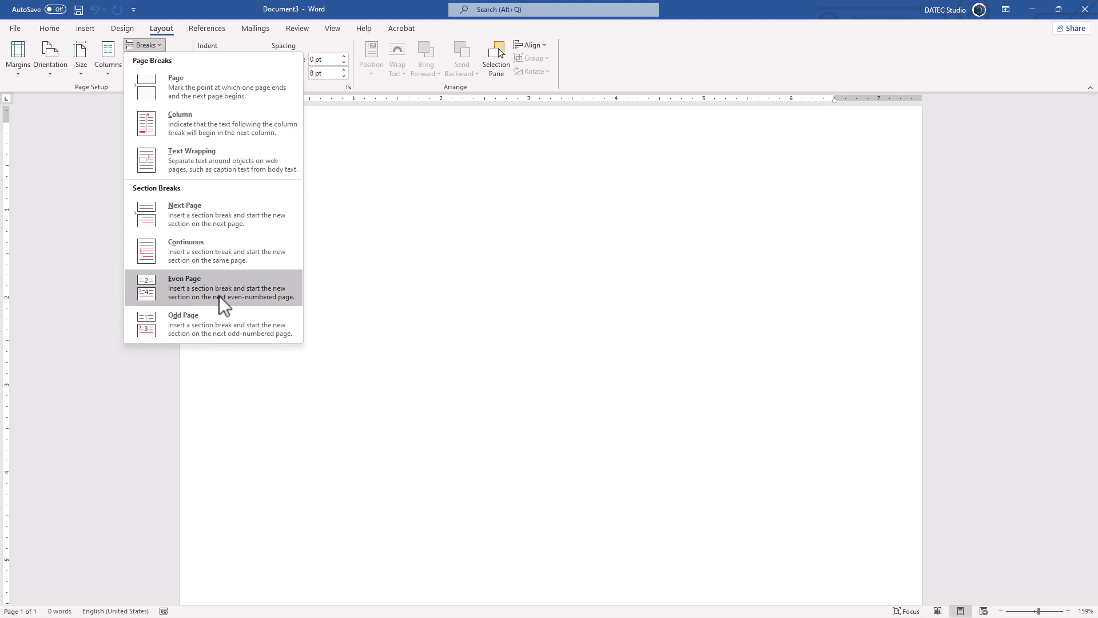
{"action": "left_click", "coordinate": [384, 84]}
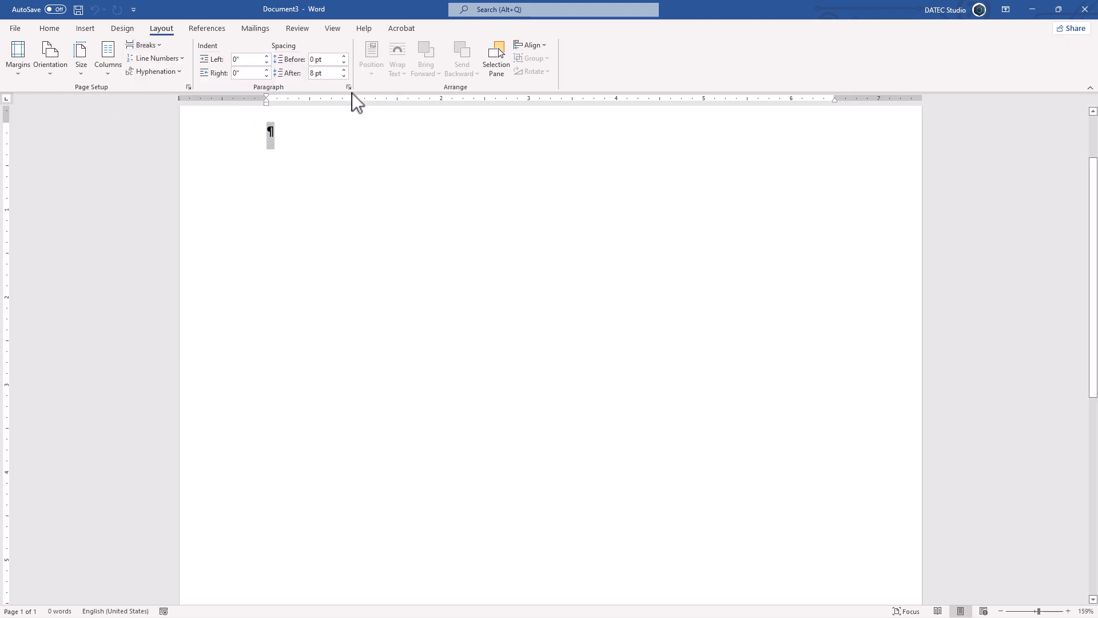
{"action": "left_click", "coordinate": [280, 135]}
{"action": "type", "text": "="}
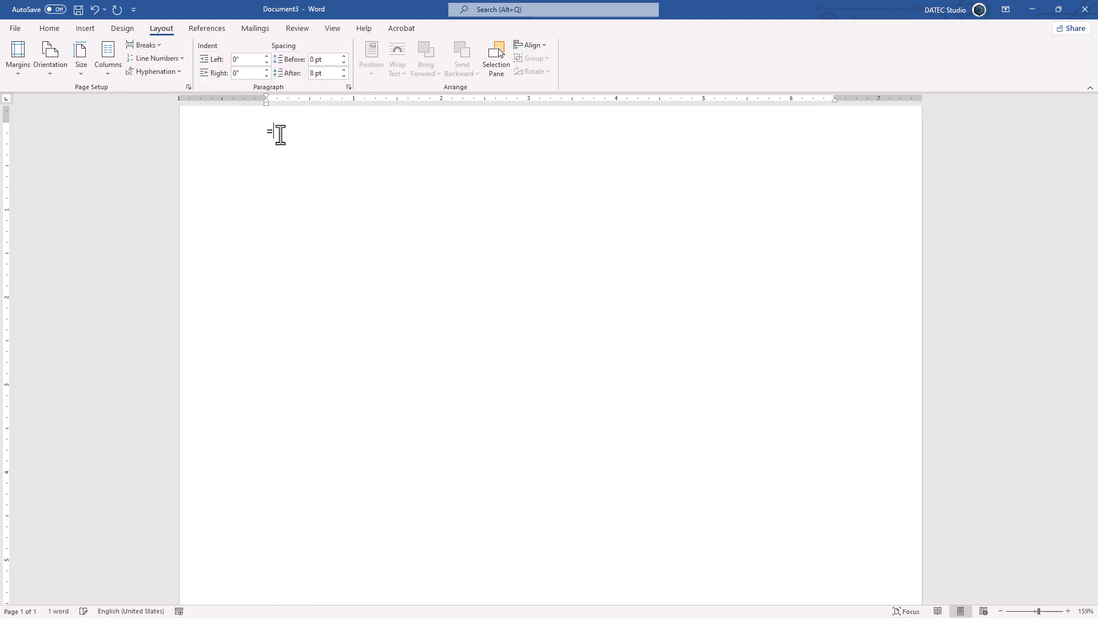
{"action": "type", "text": "lorem()"}
{"action": "key", "text": "Return"}
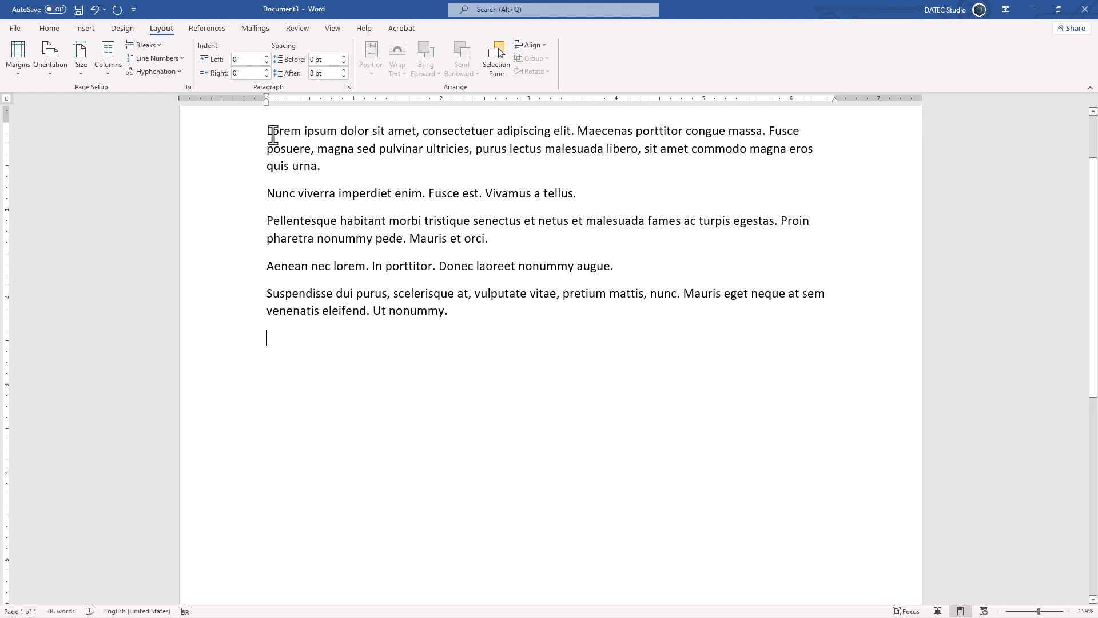
- Add continuous line numbering and type several short filler lines such as Dfg, Fdg and Sdf below the text
{"action": "left_click", "coordinate": [175, 63]}
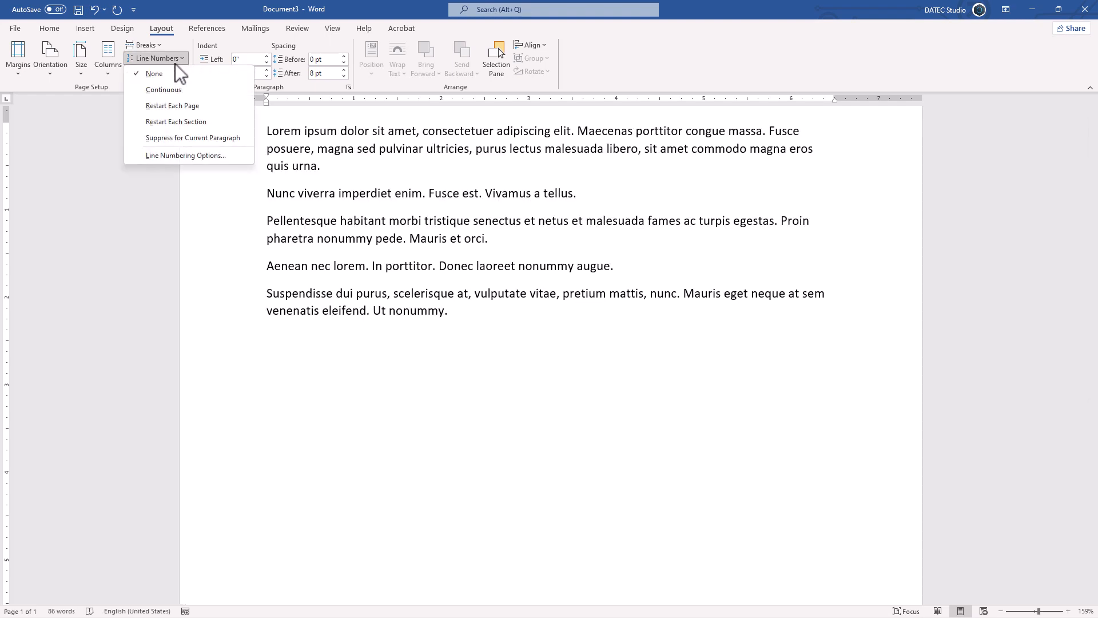
{"action": "left_click", "coordinate": [178, 91]}
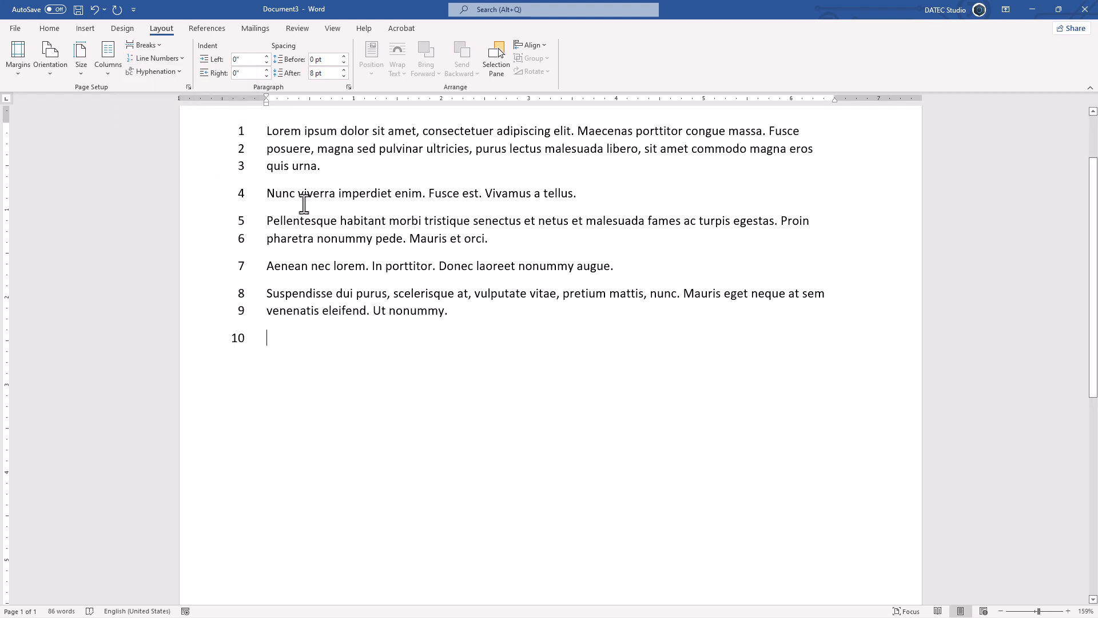
{"action": "type", "text": "dfg"}
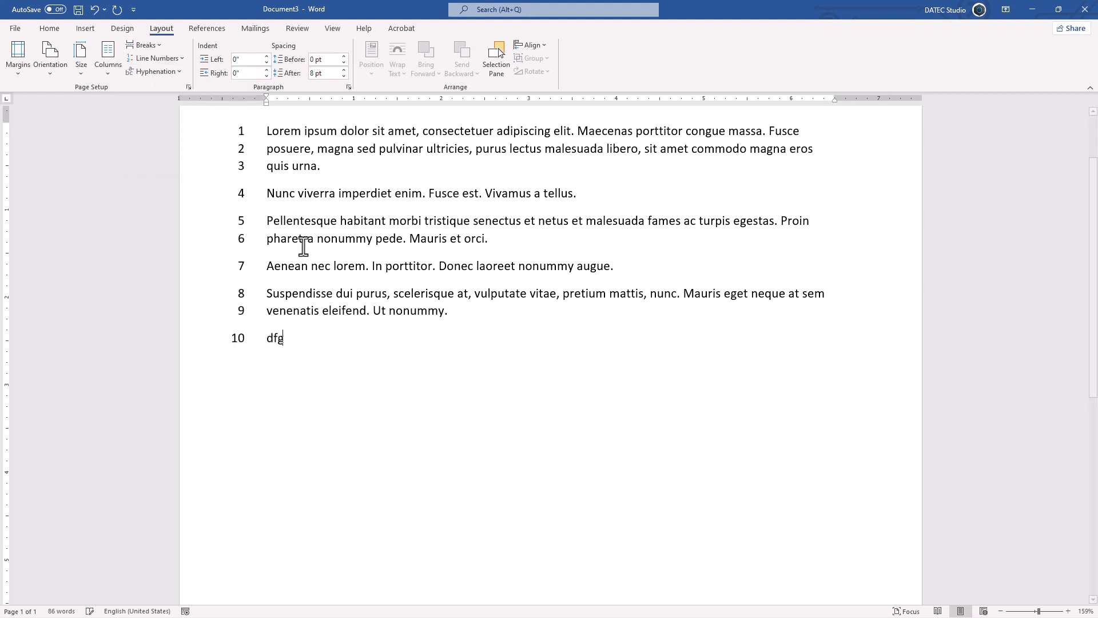
{"action": "key", "text": "Return"}
{"action": "type", "text": "dfg"}
{"action": "key", "text": "Return"}
{"action": "type", "text": "dfg"}
{"action": "key", "text": "Return"}
{"action": "type", "text": "fdg"}
{"action": "key", "text": "Return"}
{"action": "type", "text": "sdf ds fds f ds f ds f ds f ds f"}
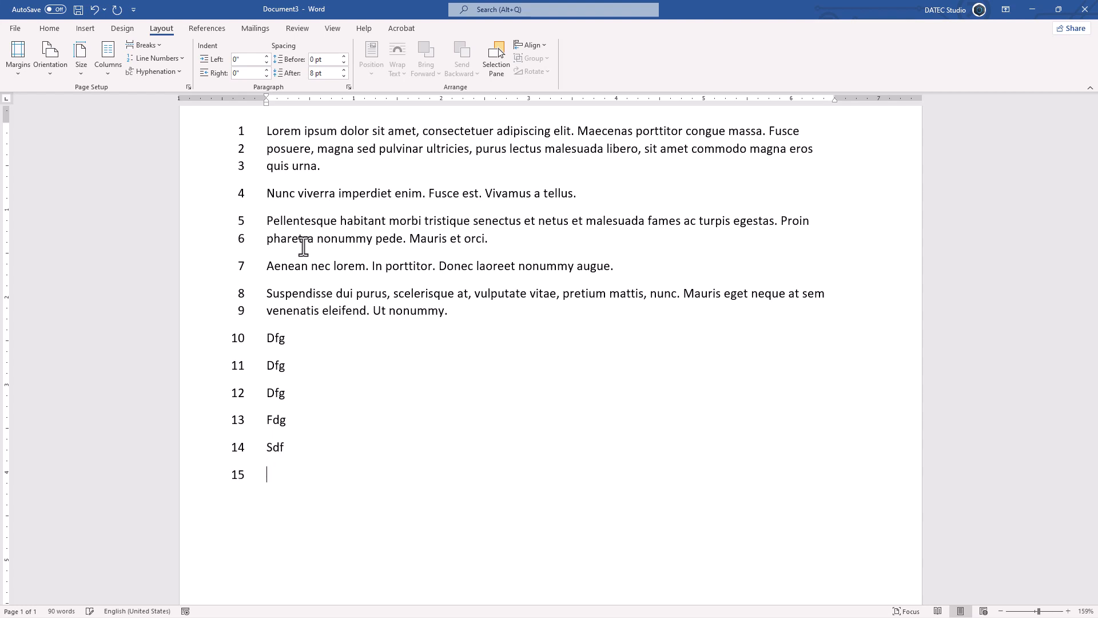
{"action": "type", "text": " sd f sd f sdf ds f sd f sdf ds f"}
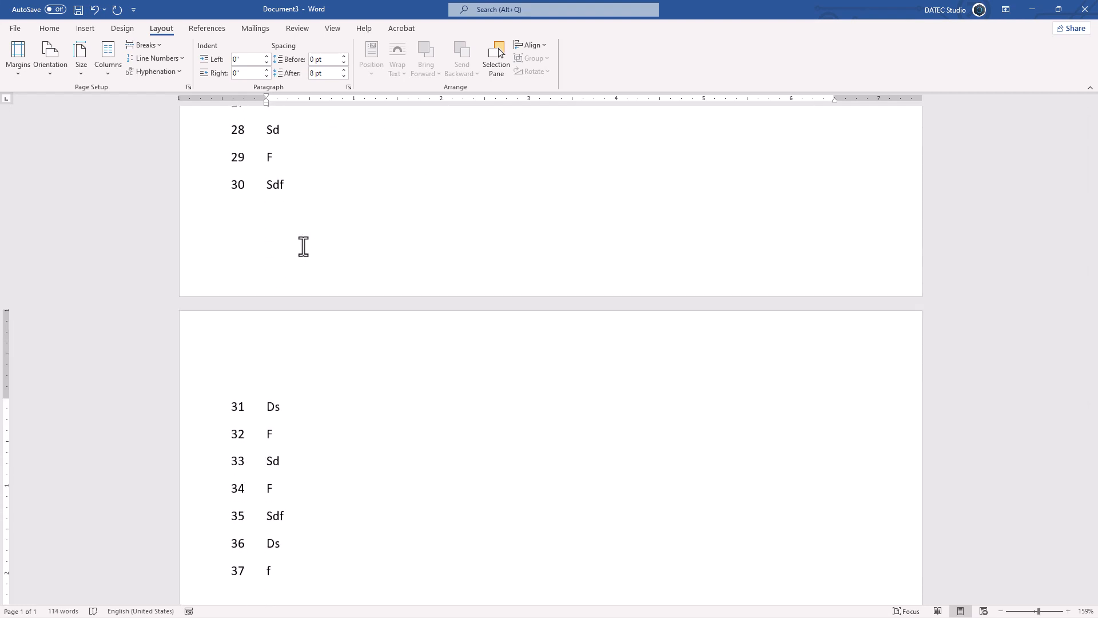
- Place the cursor on the second page and set line numbering to restart each page
{"action": "scroll", "coordinate": [303, 246], "scroll_direction": "down", "scroll_amount": 6, "text": "ctrl"}
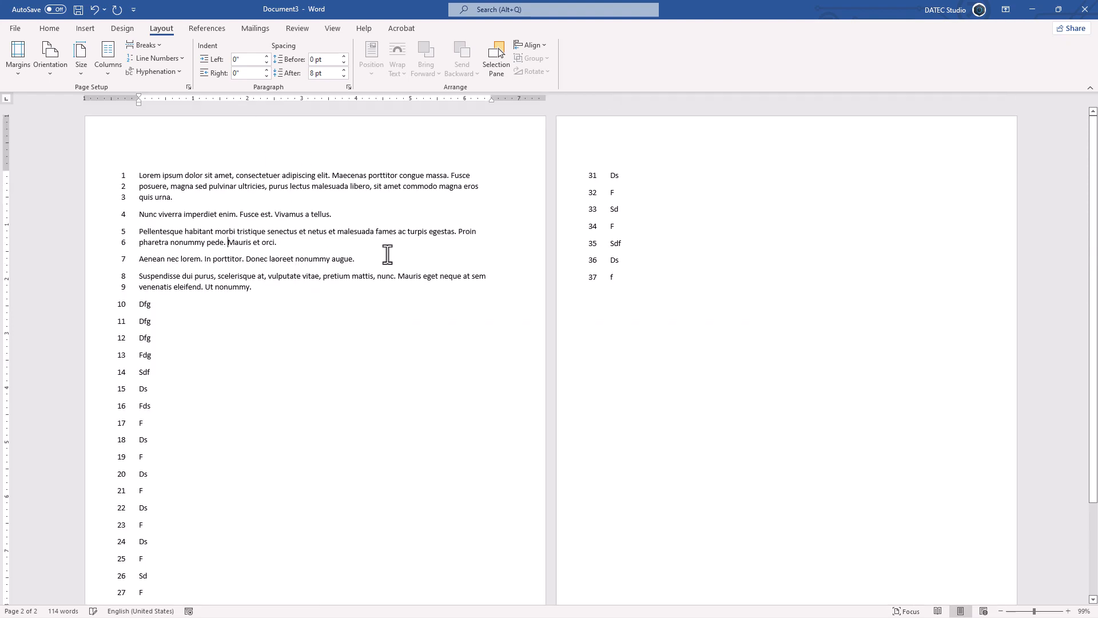
{"action": "left_click", "coordinate": [583, 229]}
{"action": "left_click", "coordinate": [183, 58]}
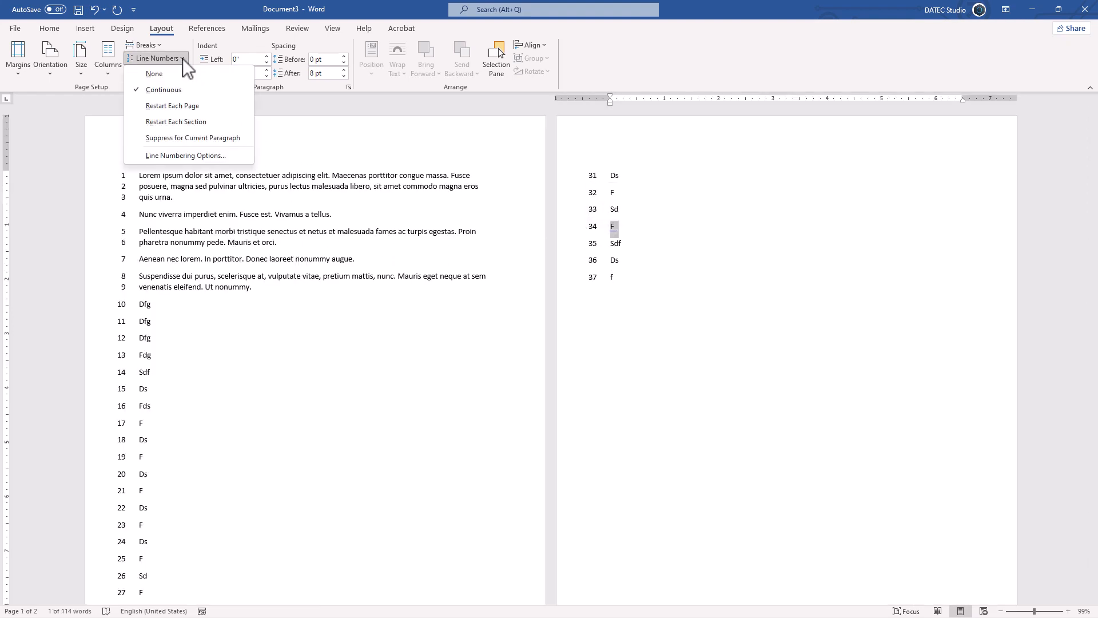
{"action": "left_click", "coordinate": [174, 107]}
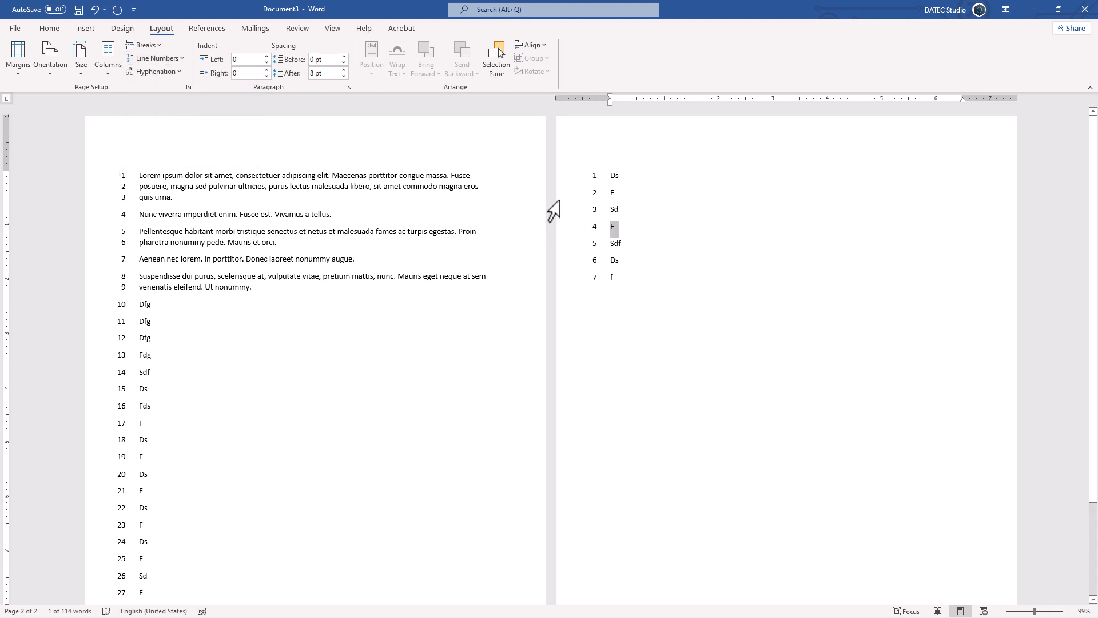
- Set line numbering to restart each section
{"action": "left_click", "coordinate": [157, 70]}
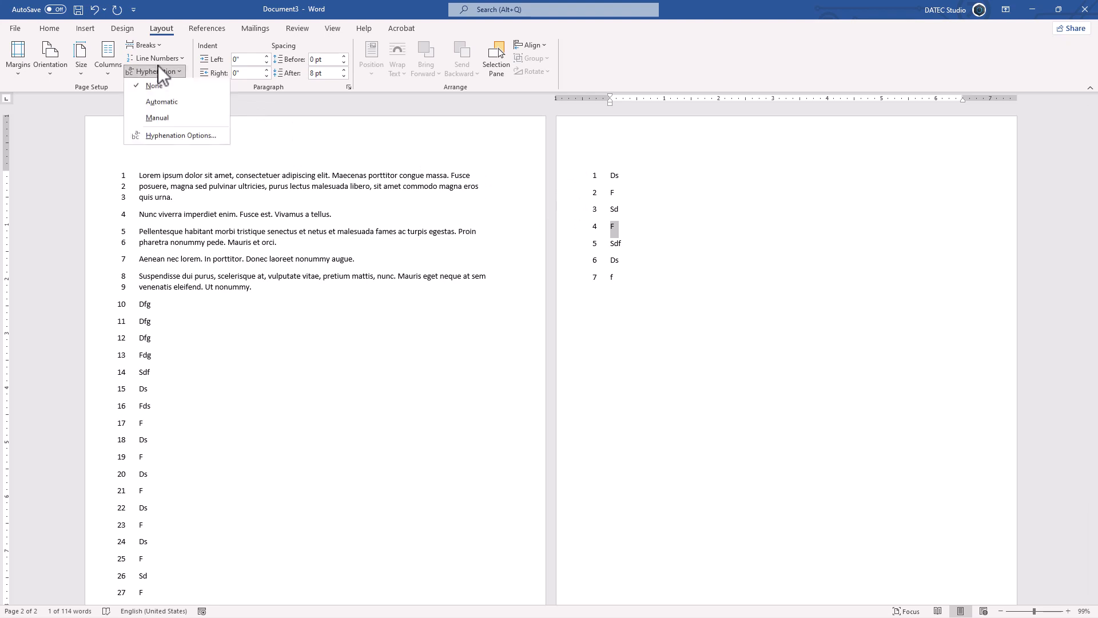
{"action": "left_click", "coordinate": [159, 59]}
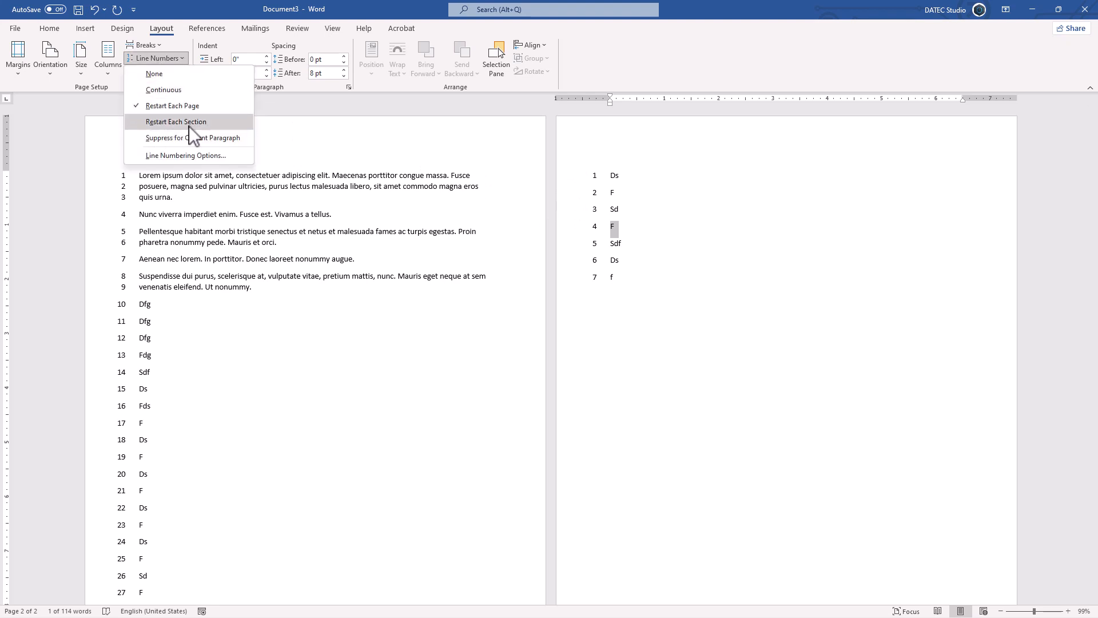
{"action": "left_click", "coordinate": [181, 122]}
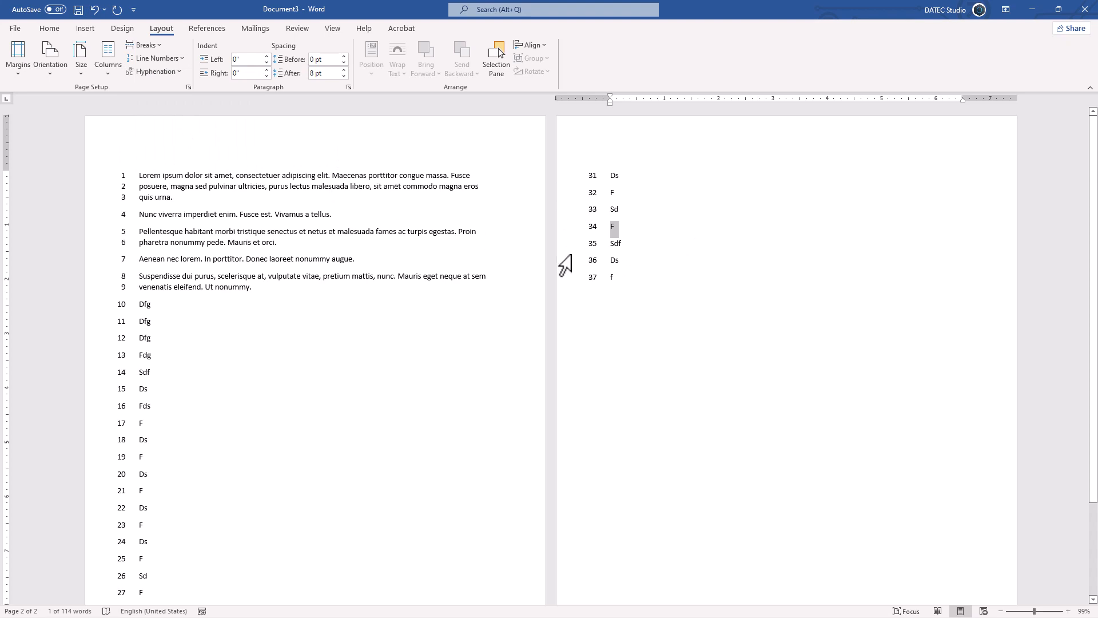
- Insert a Next Page section break after the last line on the first page
{"action": "scroll", "coordinate": [238, 395], "scroll_direction": "down", "scroll_amount": 3}
{"action": "left_click", "coordinate": [182, 514]}
{"action": "left_click", "coordinate": [182, 517]}
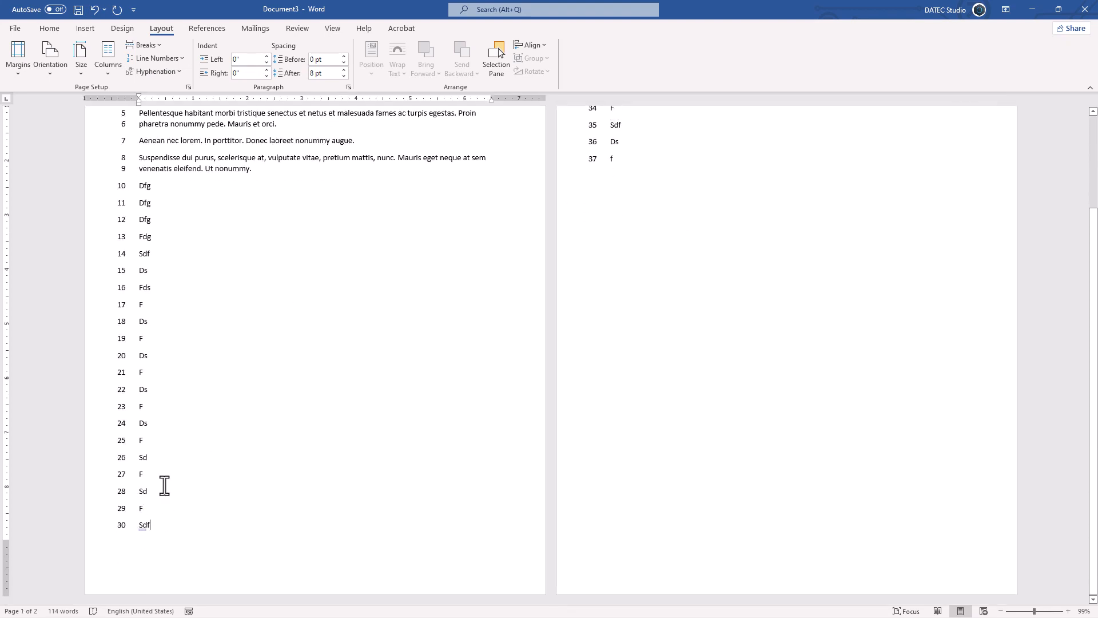
{"action": "left_click", "coordinate": [155, 44]}
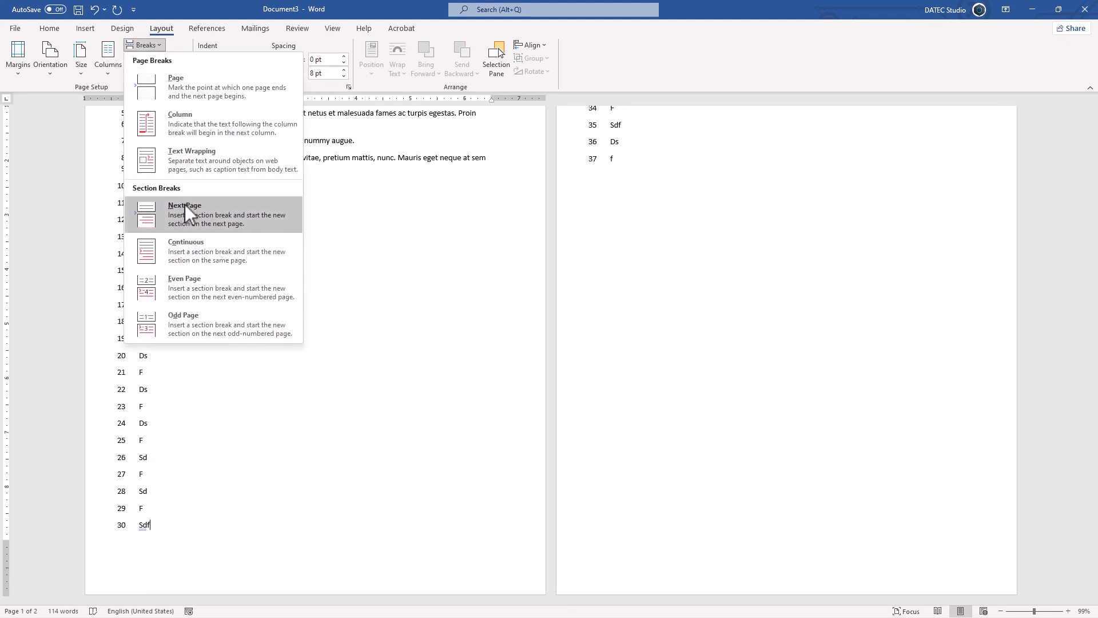
{"action": "left_click", "coordinate": [213, 218]}
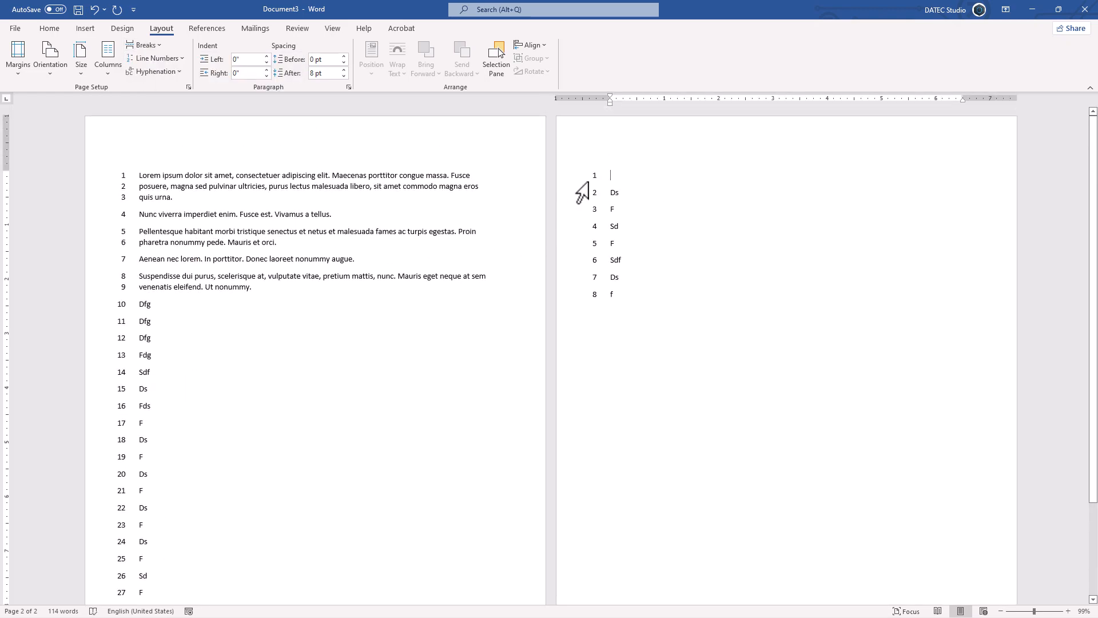
- Show formatting marks to check the section break, then hide them again
{"action": "key", "text": "ctrl+shift+8"}
{"action": "scroll", "coordinate": [294, 461], "scroll_direction": "down", "scroll_amount": 2}
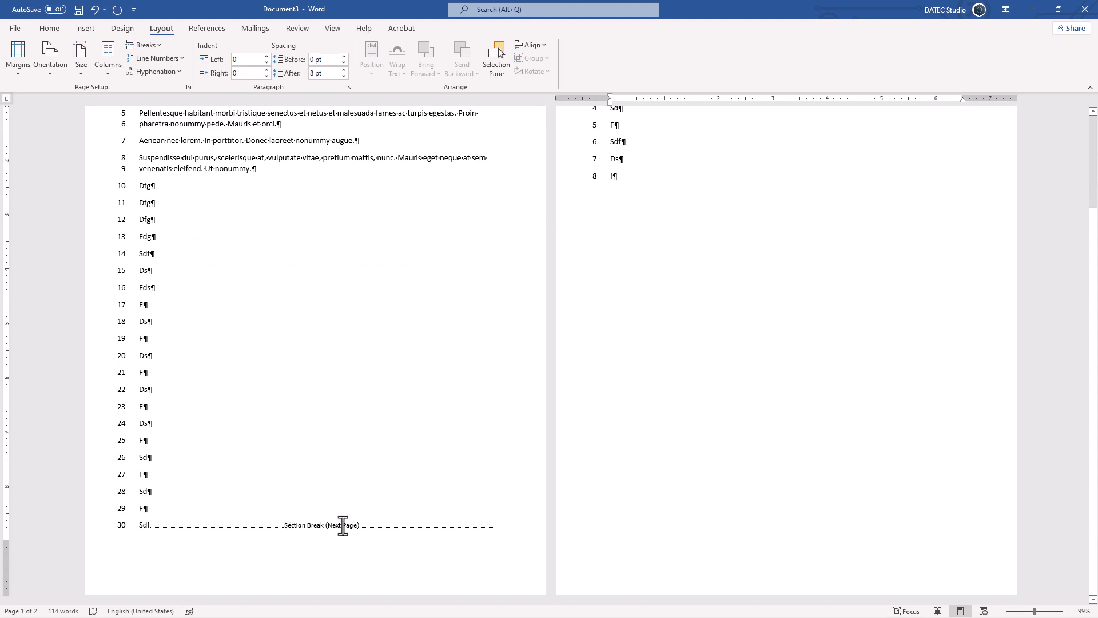
{"action": "scroll", "coordinate": [363, 423], "scroll_direction": "up", "scroll_amount": 2}
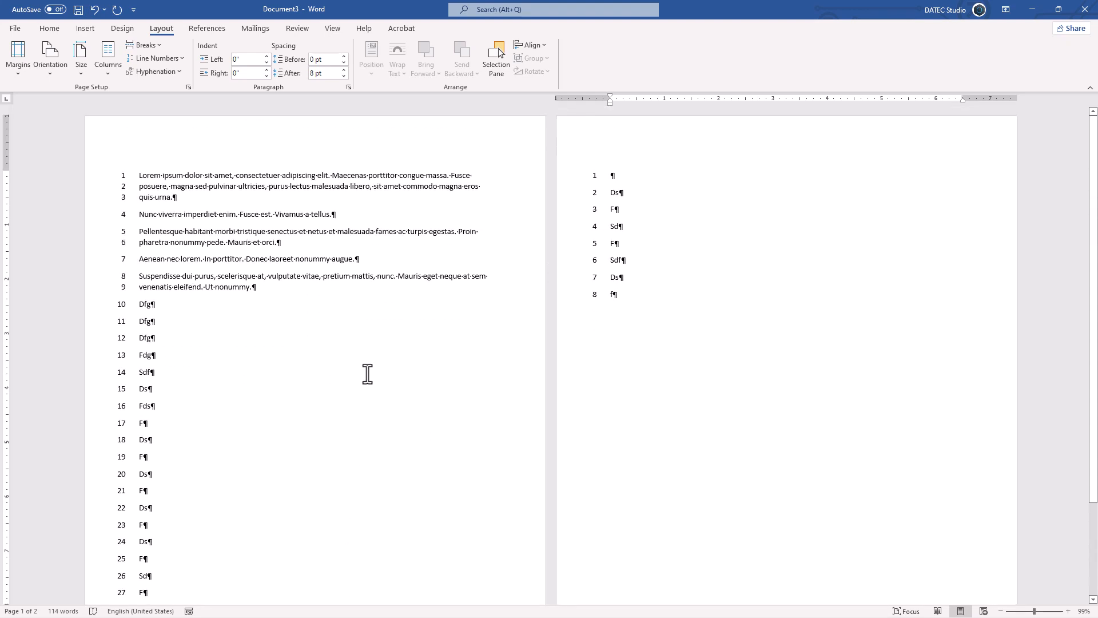
{"action": "key", "text": "ctrl+shift+8"}
- Select the first four paragraphs and suppress line numbers for them
{"action": "left_click", "coordinate": [173, 60]}
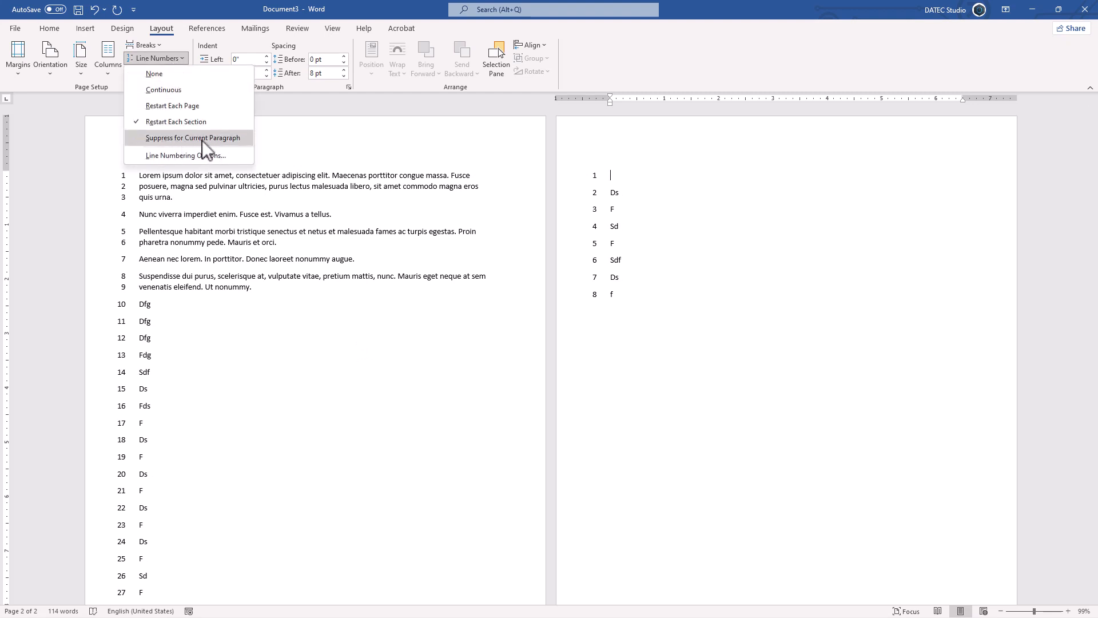
{"action": "left_click", "coordinate": [152, 228]}
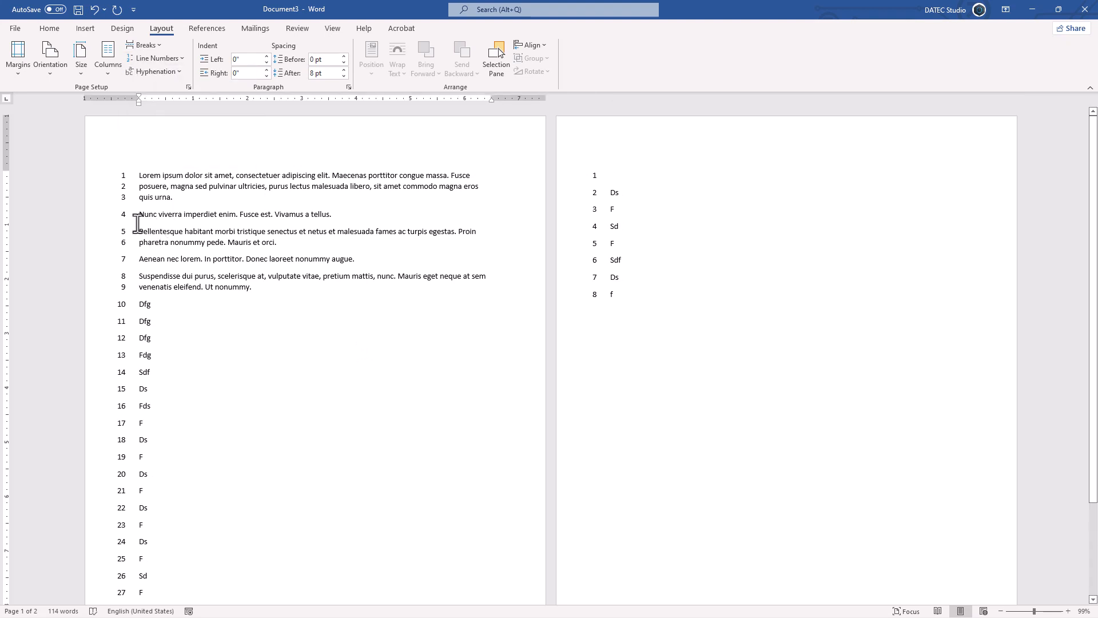
{"action": "left_click_drag", "start_coordinate": [140, 198], "coordinate": [165, 270]}
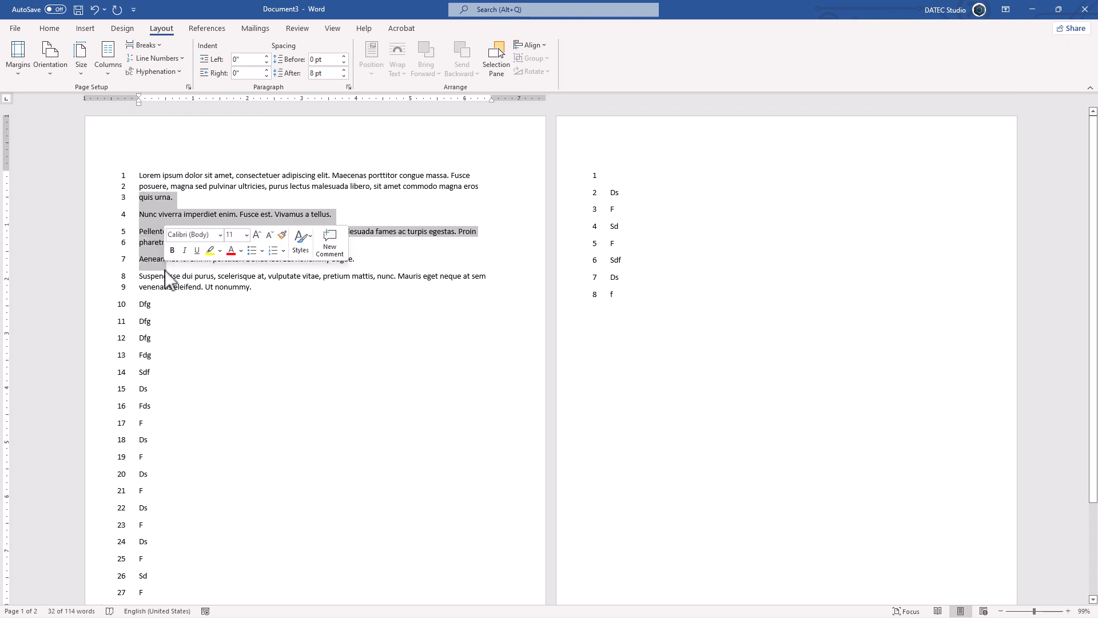
{"action": "left_click", "coordinate": [171, 60]}
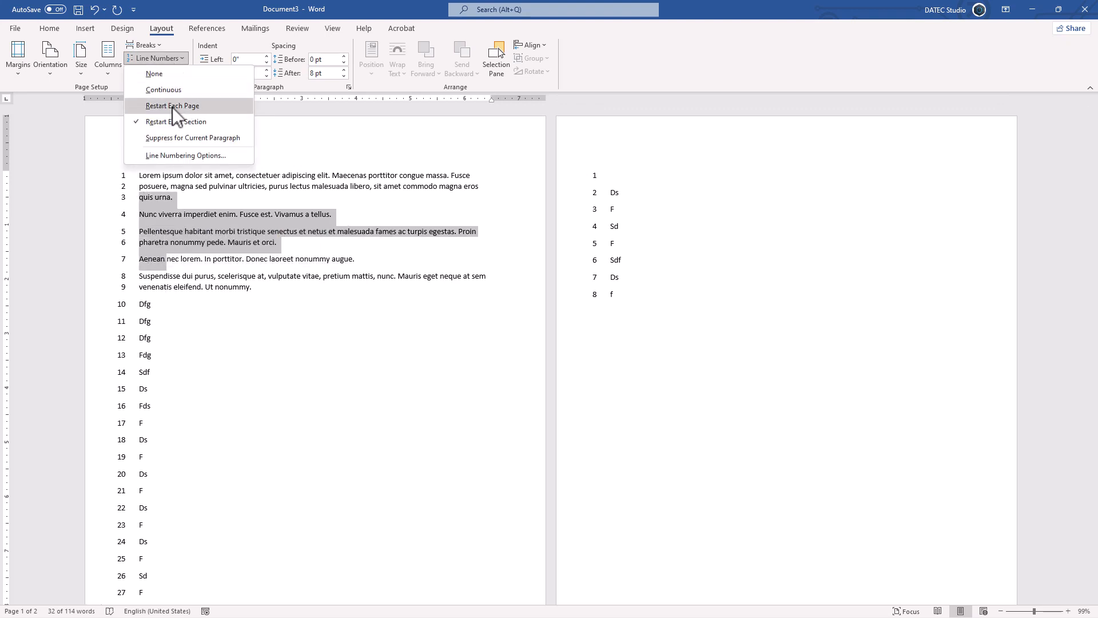
{"action": "left_click", "coordinate": [200, 139]}
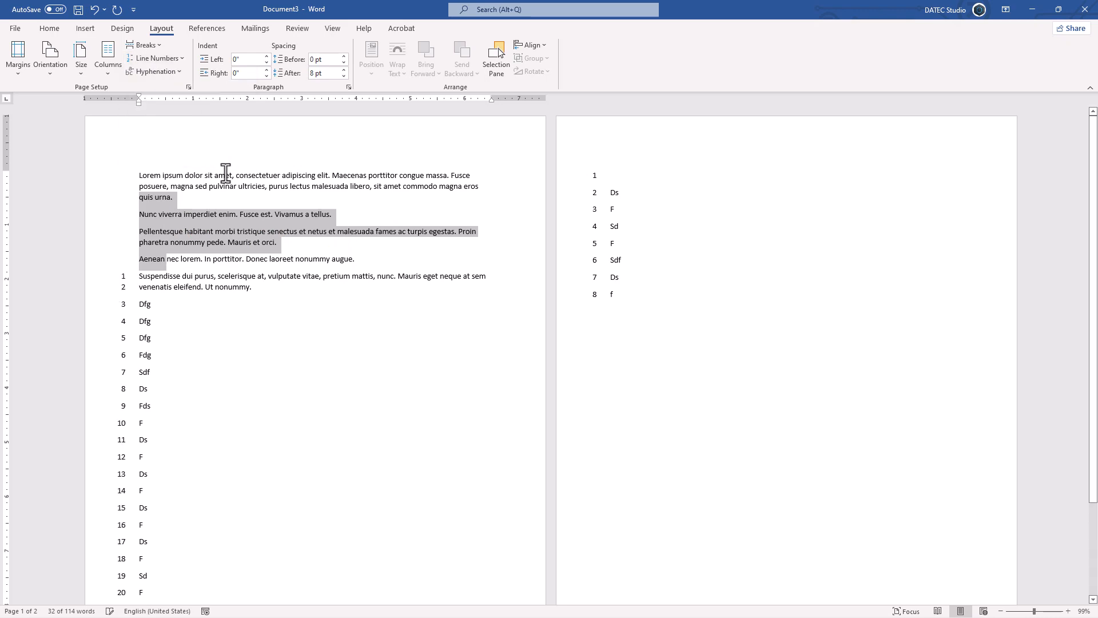
- Set line numbering options to start at 3, 0.5" from text, counting by 2
{"action": "left_click", "coordinate": [171, 60]}
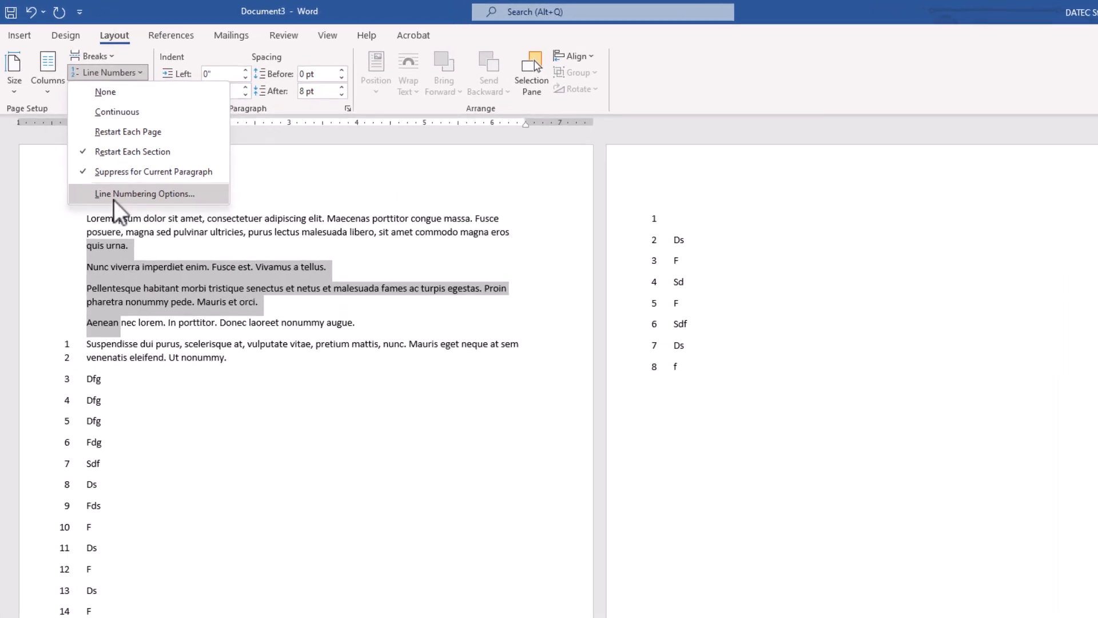
{"action": "left_click", "coordinate": [177, 165]}
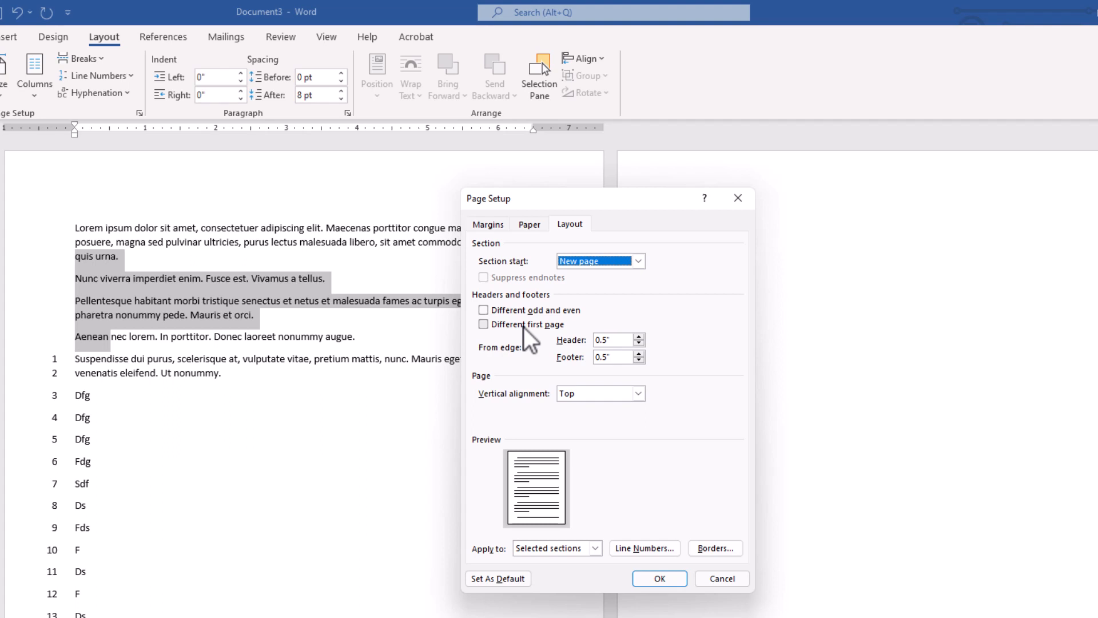
{"action": "left_click", "coordinate": [641, 549]}
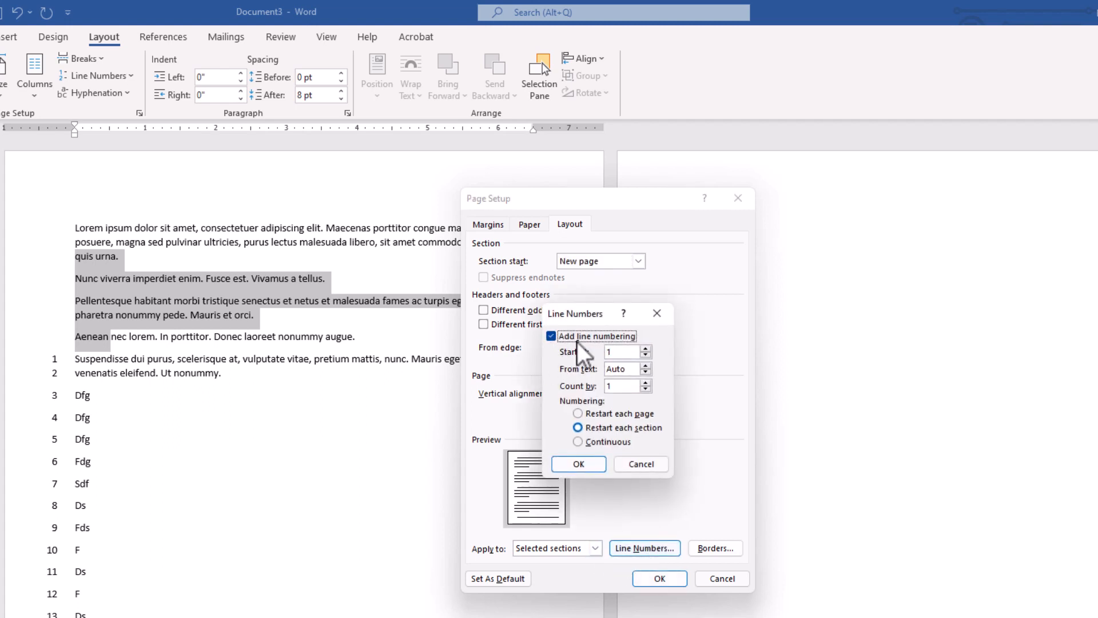
{"action": "left_click", "coordinate": [645, 348]}
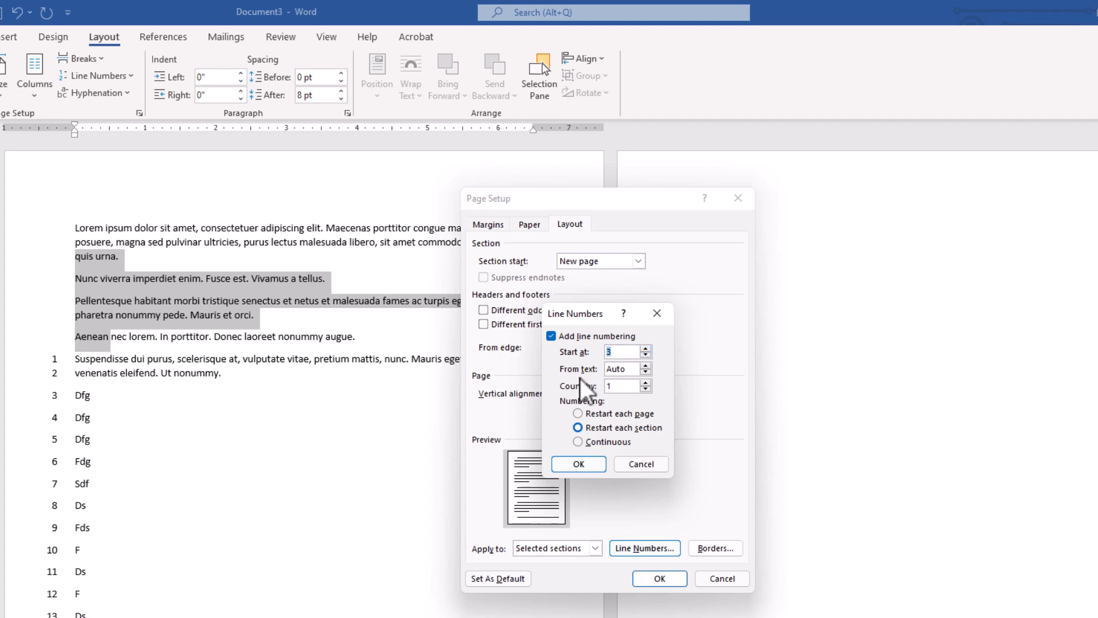
{"action": "left_click", "coordinate": [611, 369]}
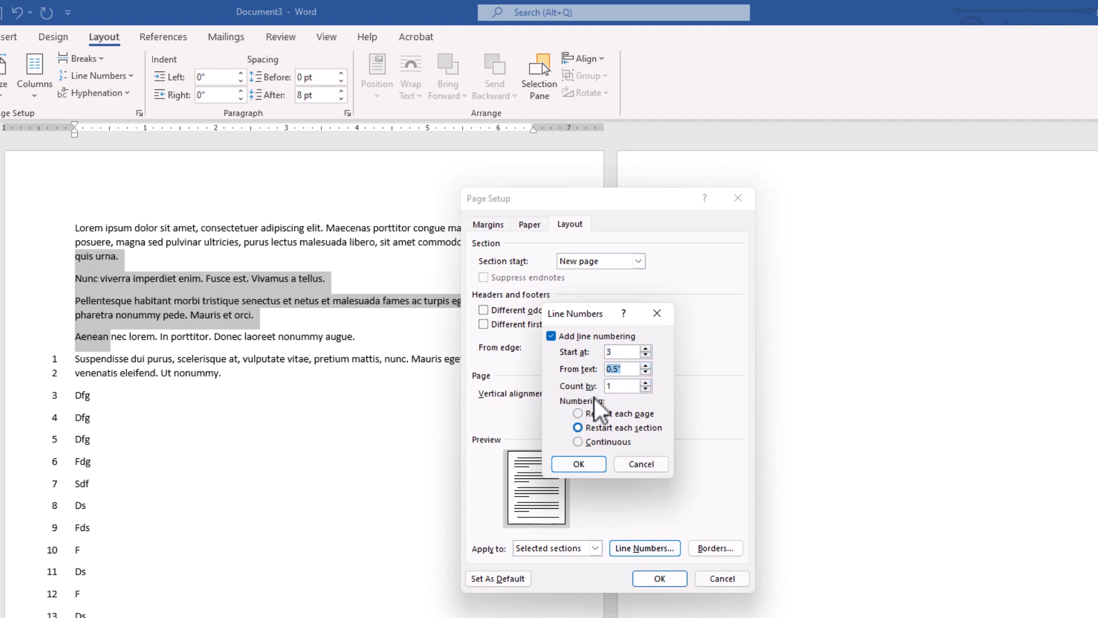
{"action": "left_click", "coordinate": [645, 383]}
{"action": "left_click", "coordinate": [580, 463]}
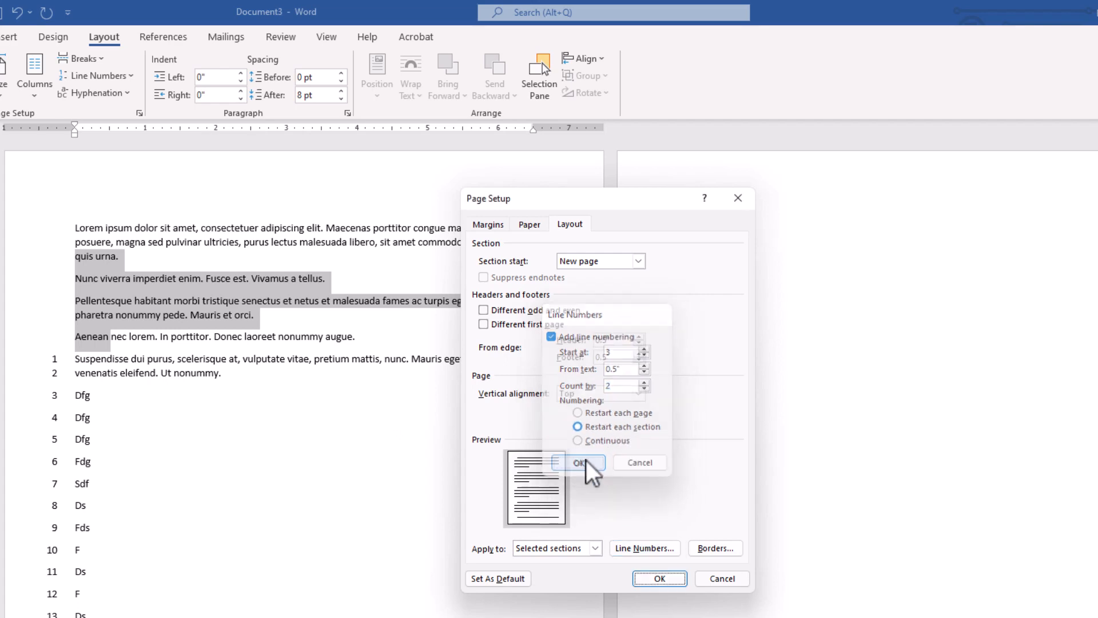
{"action": "left_click", "coordinate": [658, 579]}
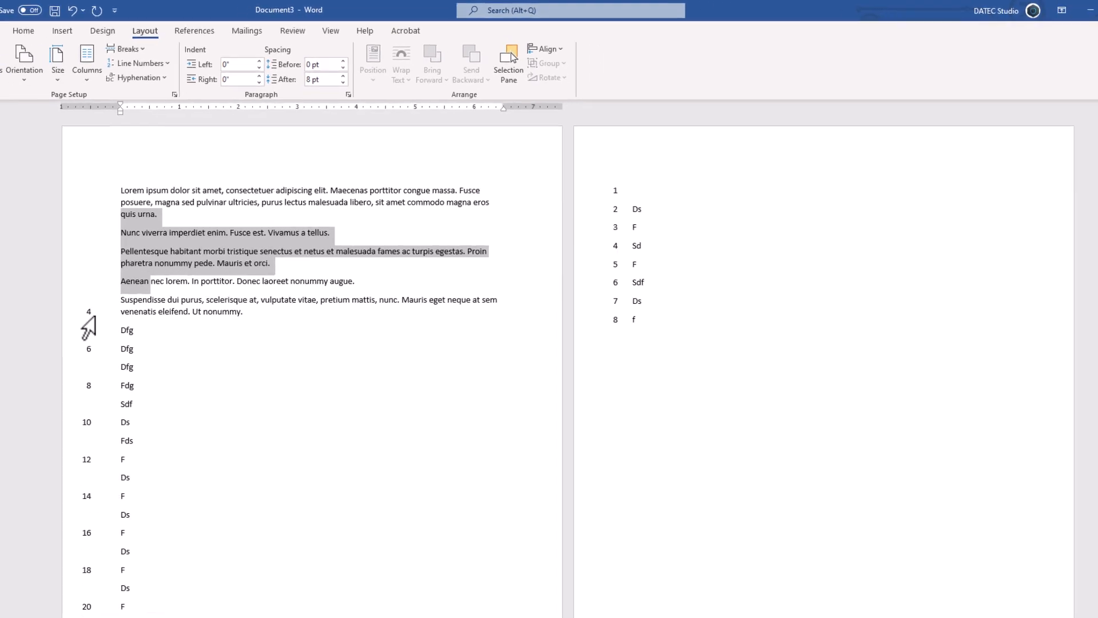
- Select the paragraph under the numbered text and switch line numbering to Continuous
{"action": "left_click", "coordinate": [34, 373]}
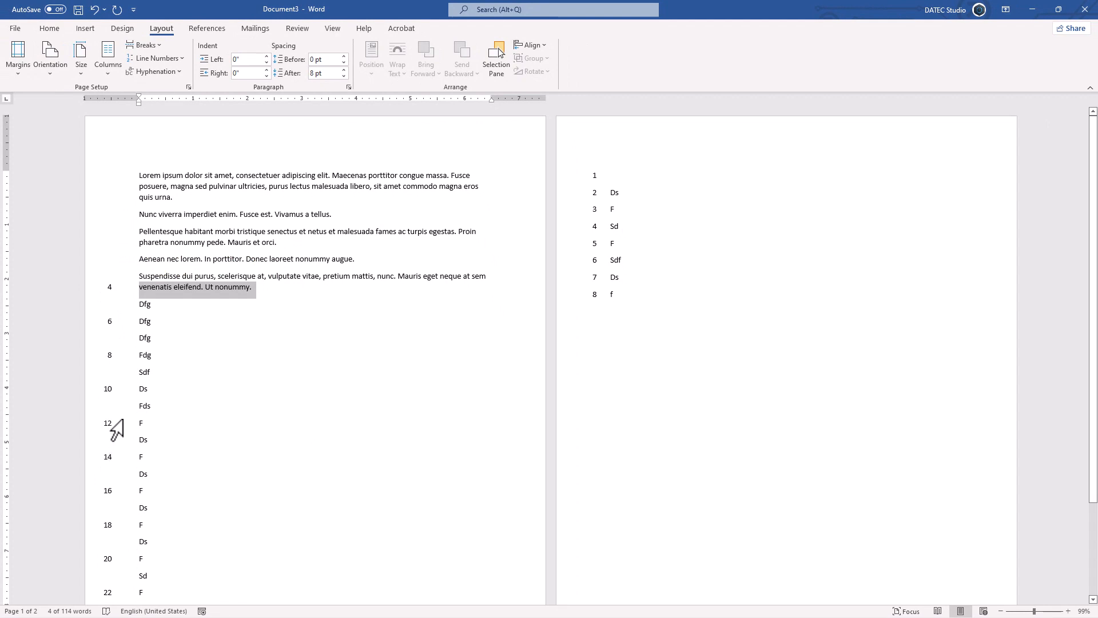
{"action": "left_click", "coordinate": [166, 60]}
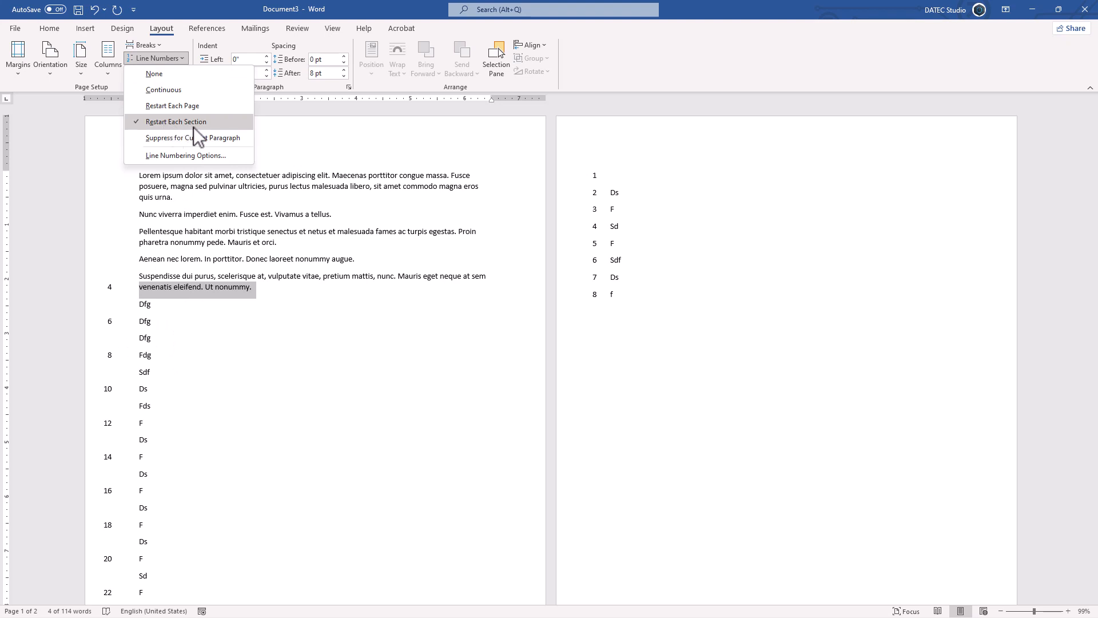
{"action": "left_click", "coordinate": [179, 92]}
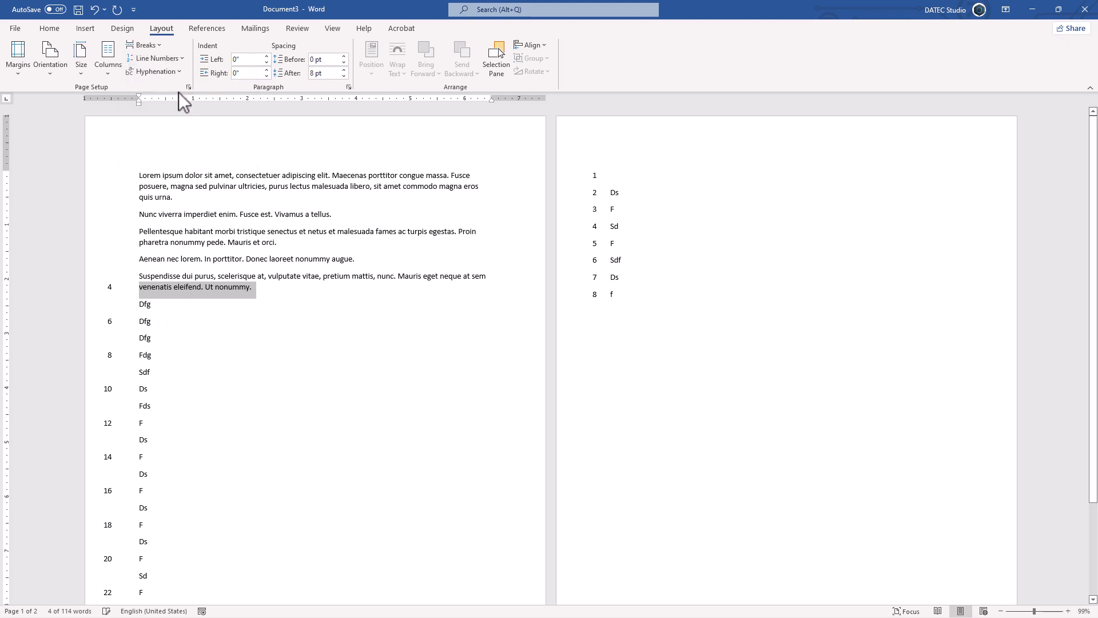
- Show formatting marks and delete the Next Page section break at the end of the first page
{"action": "left_click", "coordinate": [611, 210]}
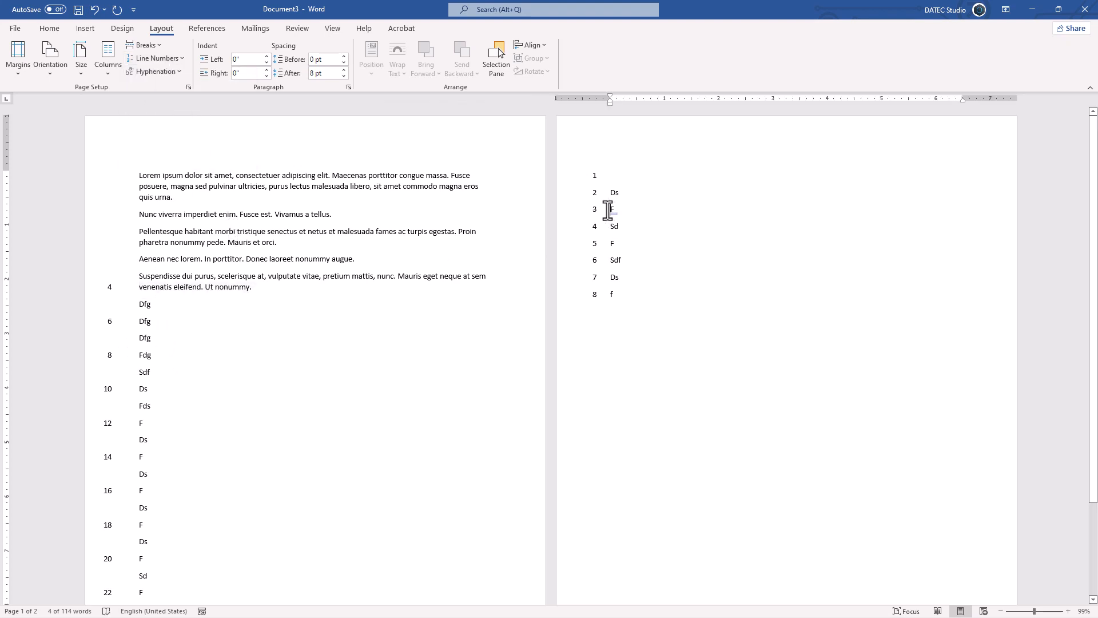
{"action": "scroll", "coordinate": [359, 242], "scroll_direction": "down", "scroll_amount": 3}
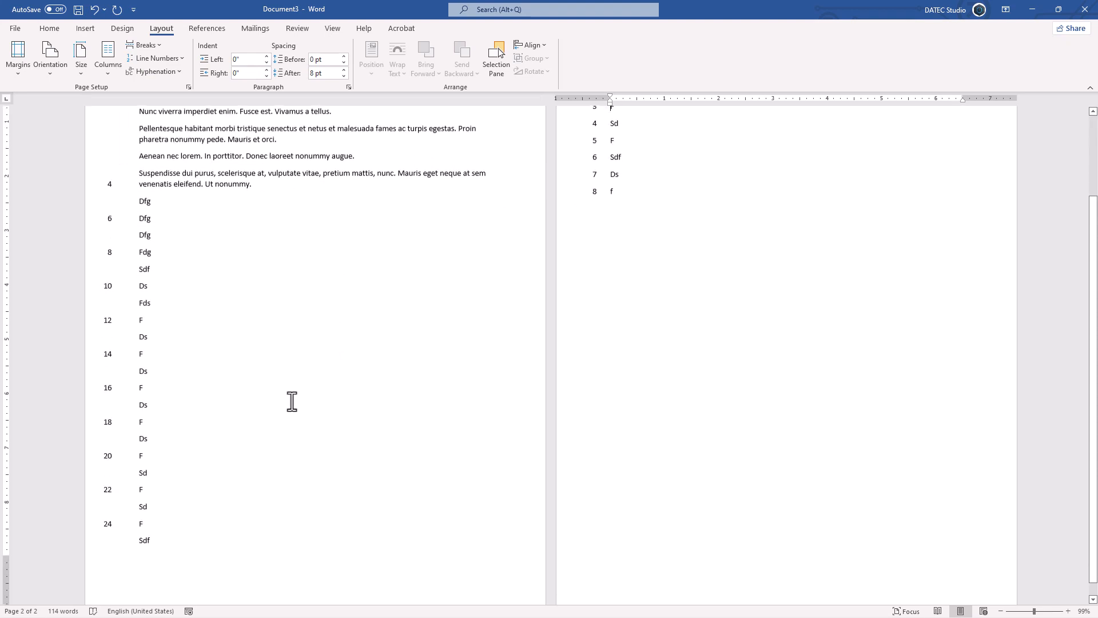
{"action": "key", "text": "ctrl+shift+8"}
{"action": "left_click", "coordinate": [279, 493]}
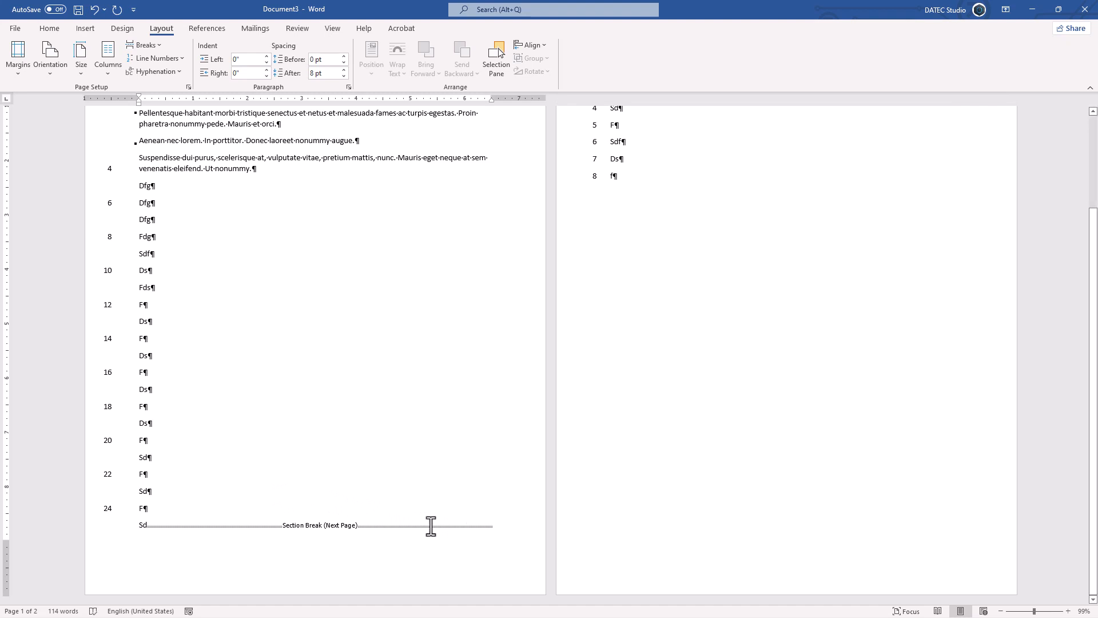
{"action": "left_click", "coordinate": [301, 534]}
{"action": "key", "text": "Delete"}
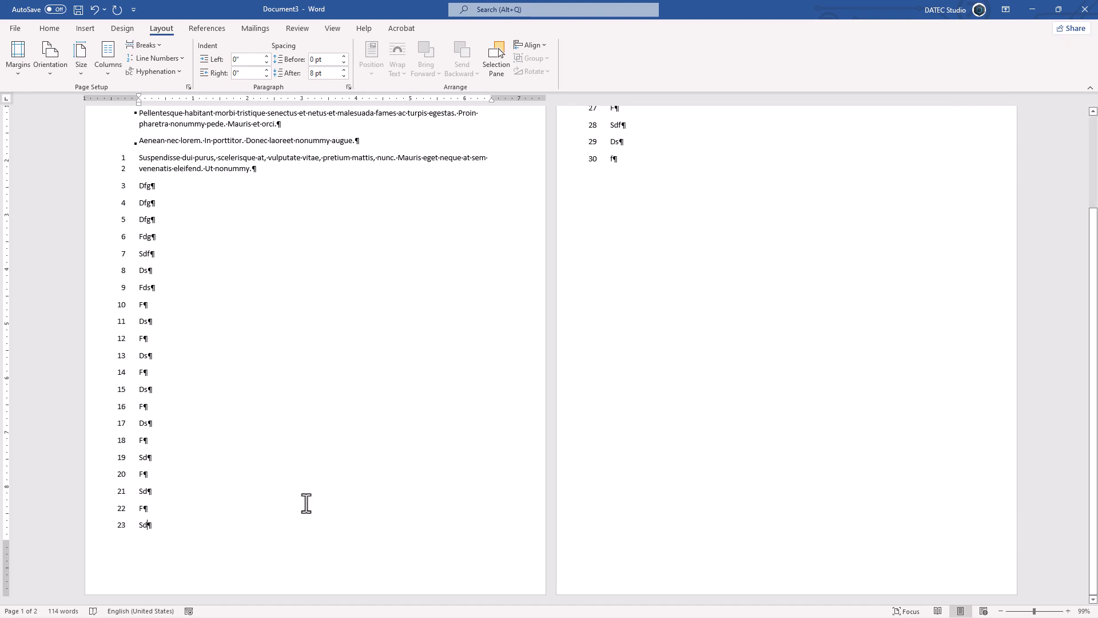
- Set whole-document line numbering to start at 4, 2" from text, counting by 5
{"action": "scroll", "coordinate": [279, 464], "scroll_direction": "up", "scroll_amount": 3}
{"action": "scroll", "coordinate": [152, 256], "scroll_direction": "up", "scroll_amount": 1}
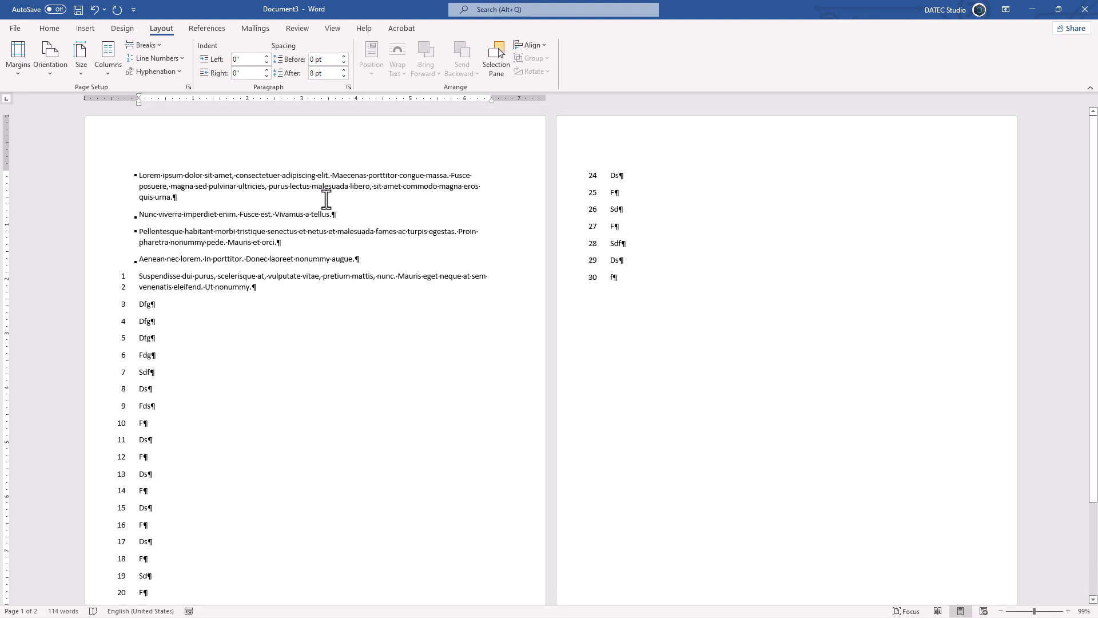
{"action": "left_click", "coordinate": [182, 58]}
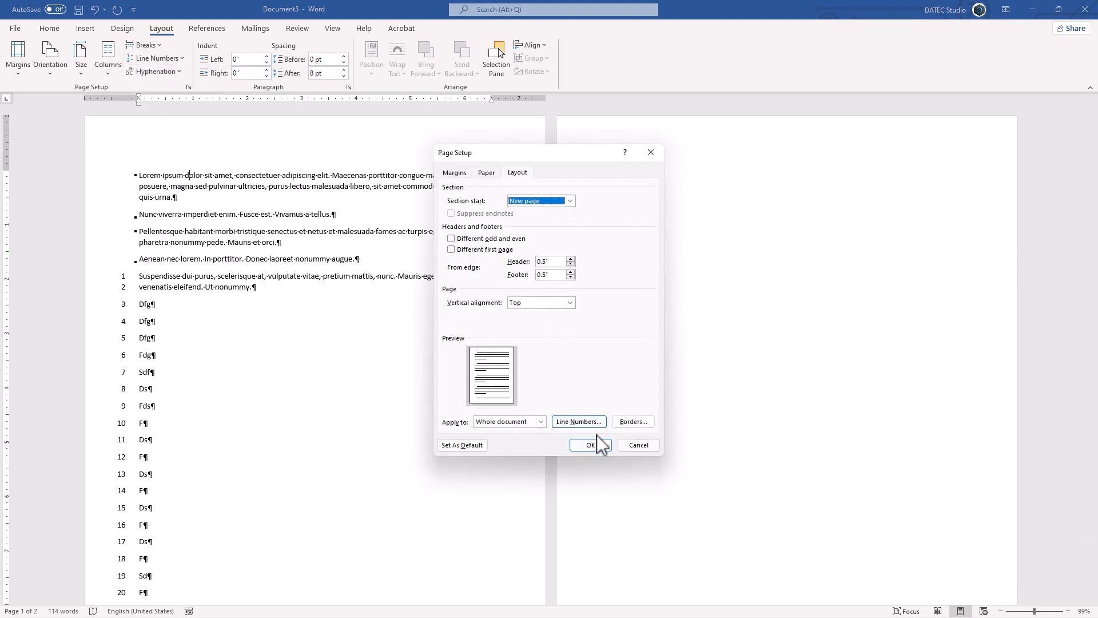
{"action": "left_click", "coordinate": [568, 418]}
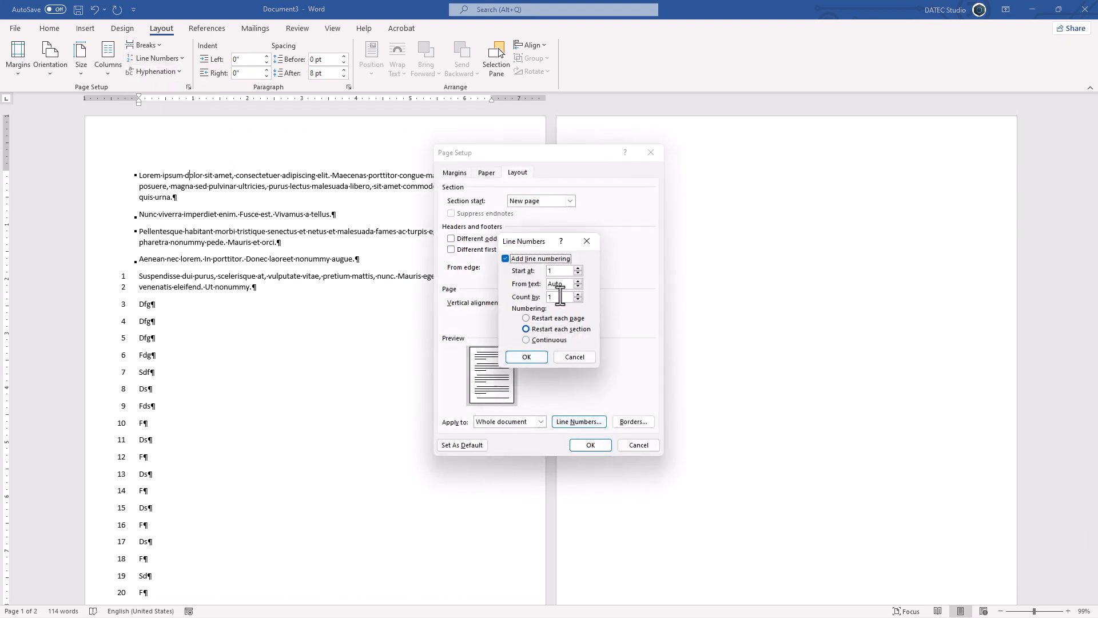
{"action": "left_click", "coordinate": [578, 267]}
{"action": "left_click", "coordinate": [579, 268]}
{"action": "left_click", "coordinate": [526, 357]}
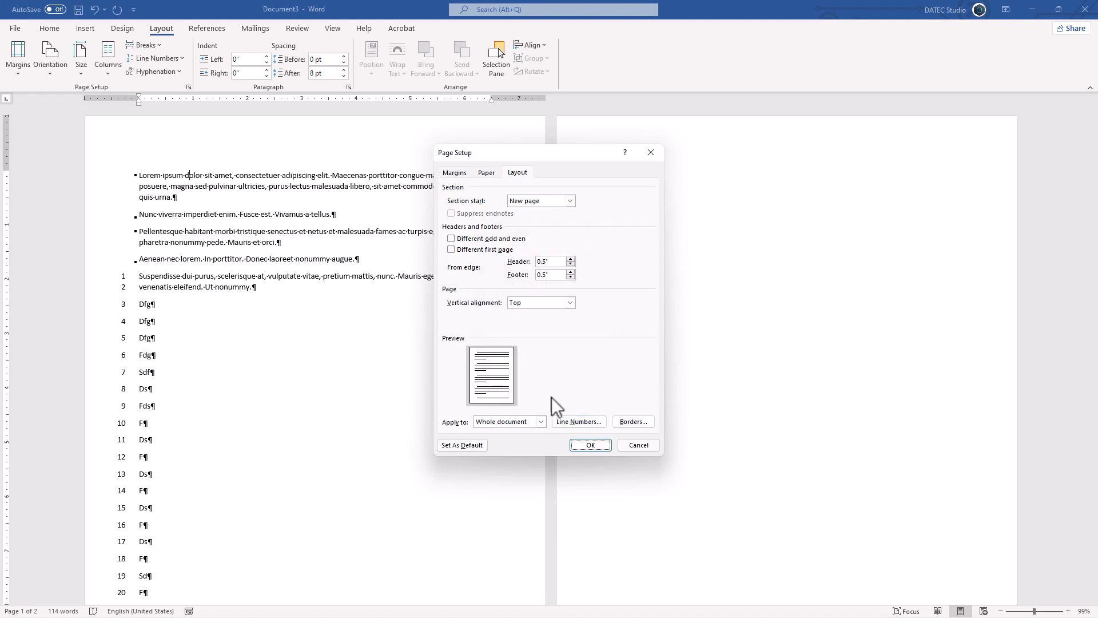
{"action": "left_click", "coordinate": [594, 445]}
{"action": "scroll", "coordinate": [190, 355], "scroll_direction": "down", "scroll_amount": 1}
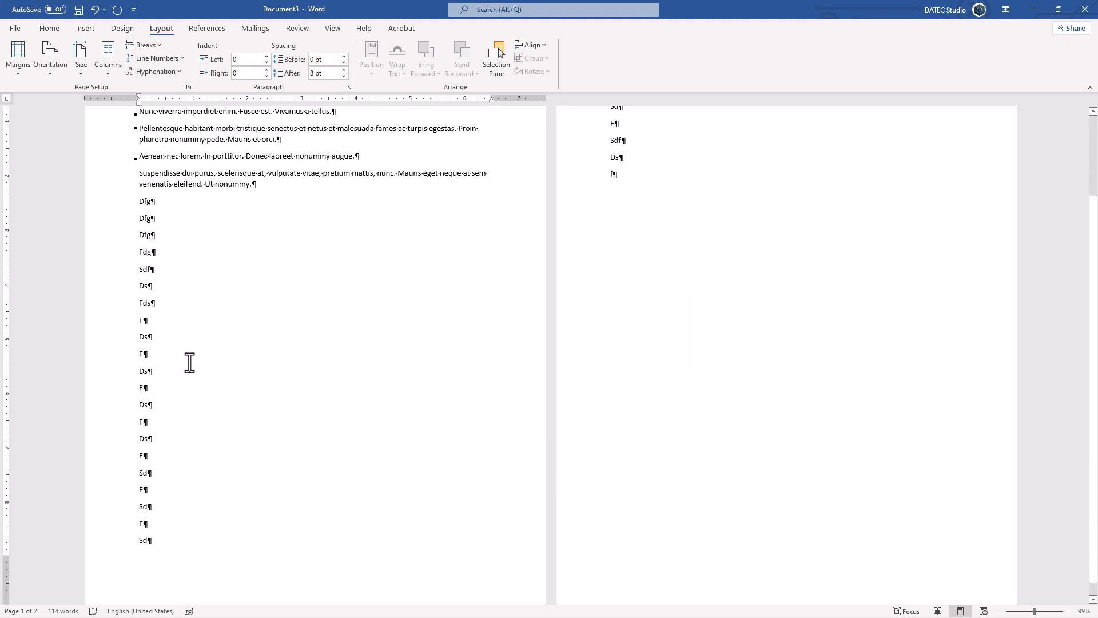
{"action": "scroll", "coordinate": [173, 332], "scroll_direction": "up", "scroll_amount": 1}
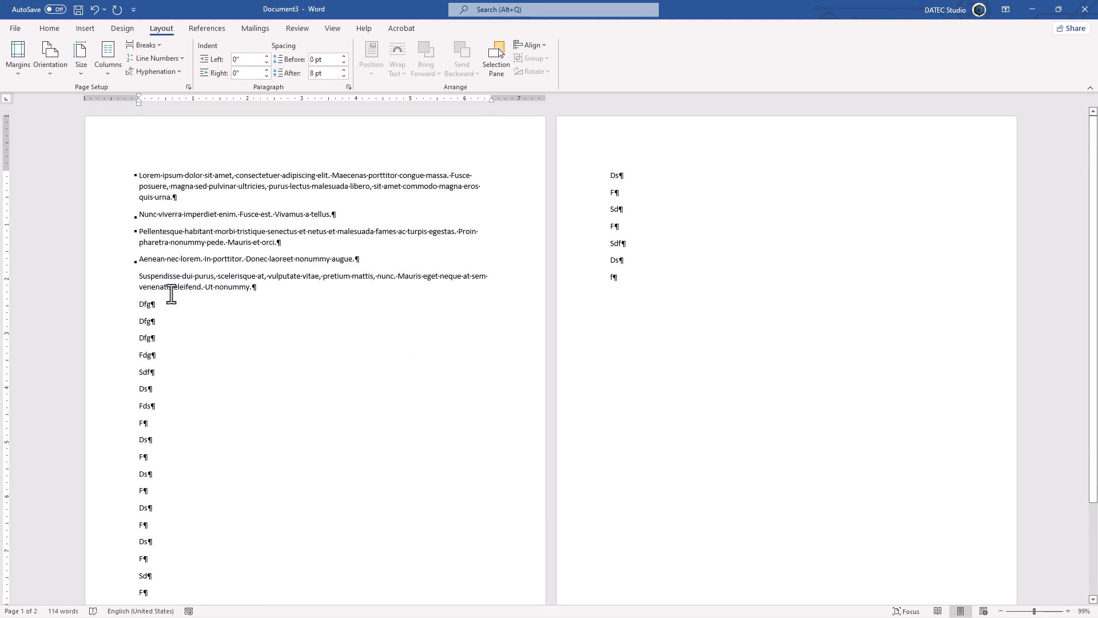
- Change the whole document's line numbering to restart each page
{"action": "left_click", "coordinate": [153, 59]}
{"action": "left_click", "coordinate": [172, 156]}
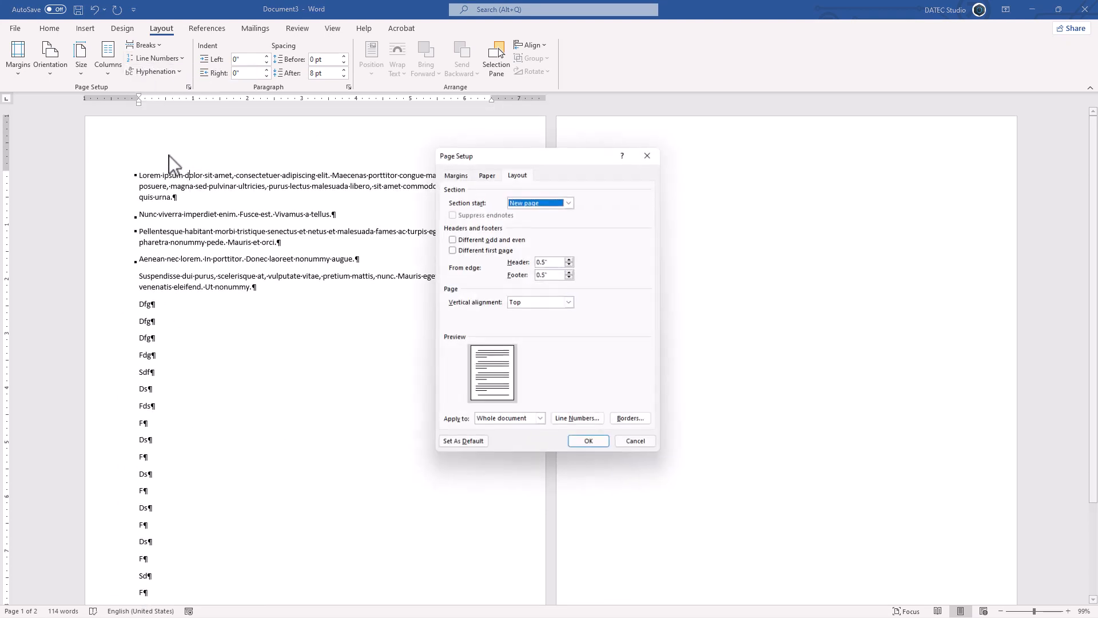
{"action": "left_click", "coordinate": [570, 424]}
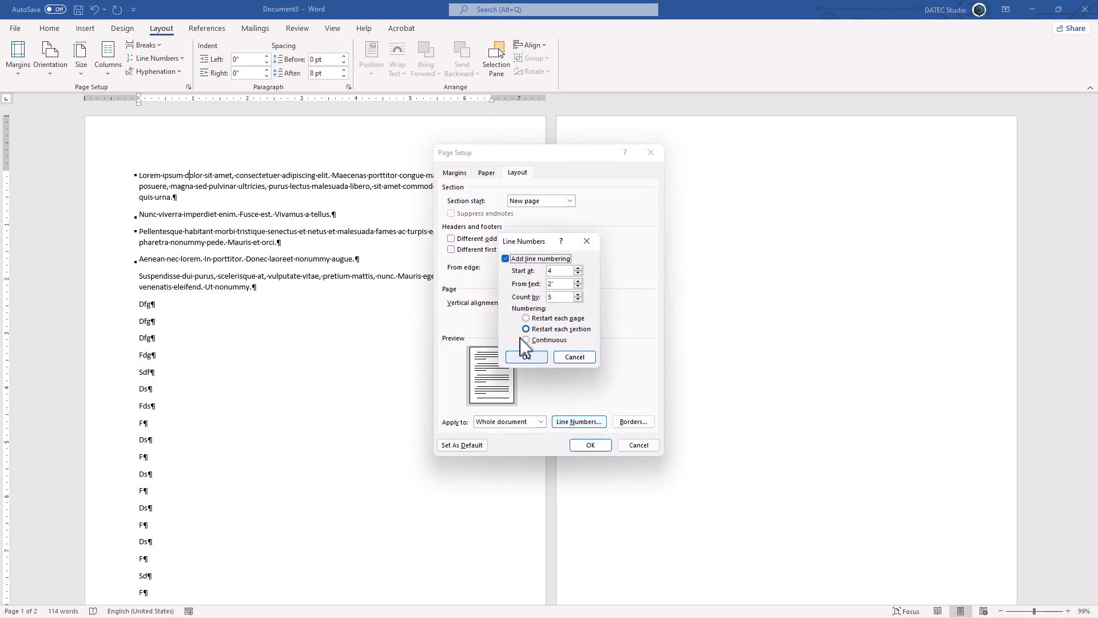
{"action": "left_click", "coordinate": [544, 318]}
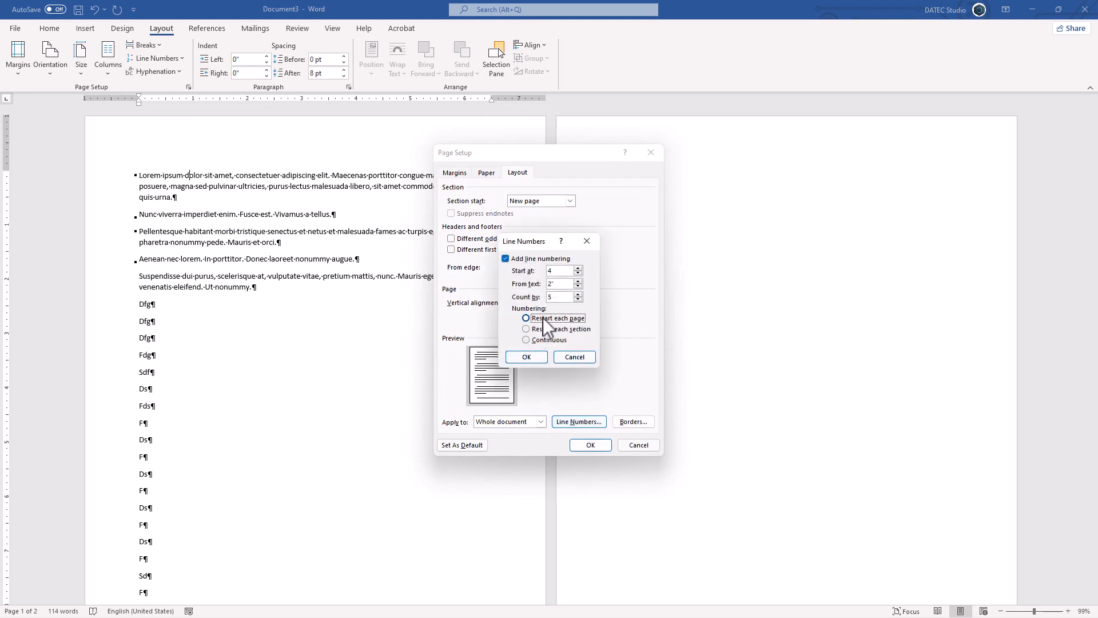
{"action": "left_click", "coordinate": [536, 356]}
{"action": "left_click", "coordinate": [591, 445]}
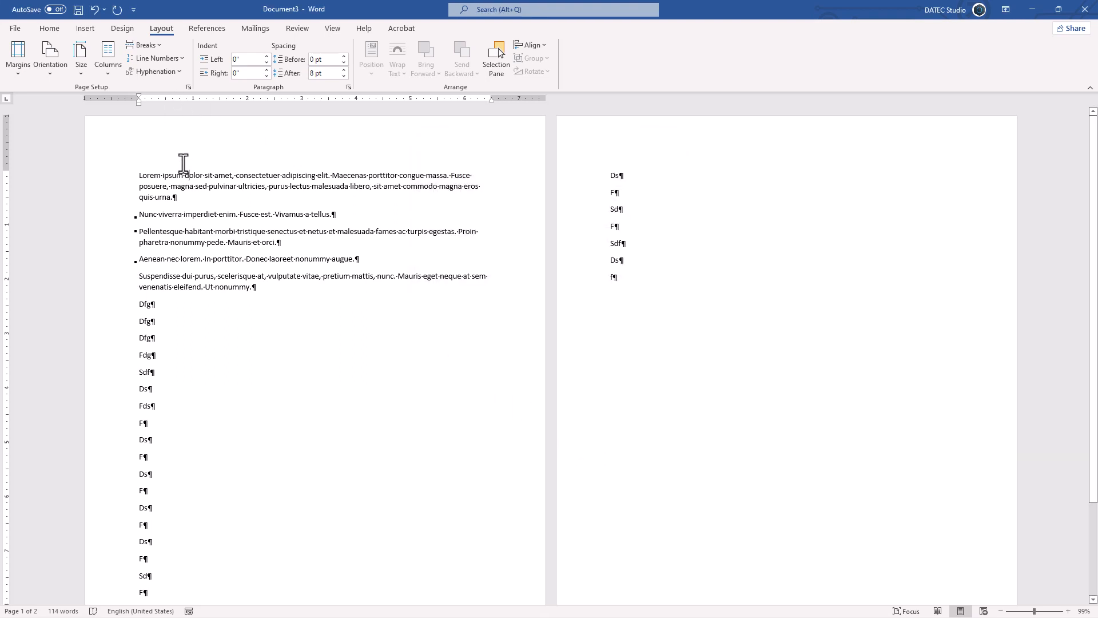
- Select the whole document, turn off line-number suppression, and set numbering to Continuous
{"action": "key", "text": "ctrl+a"}
{"action": "left_click", "coordinate": [175, 64]}
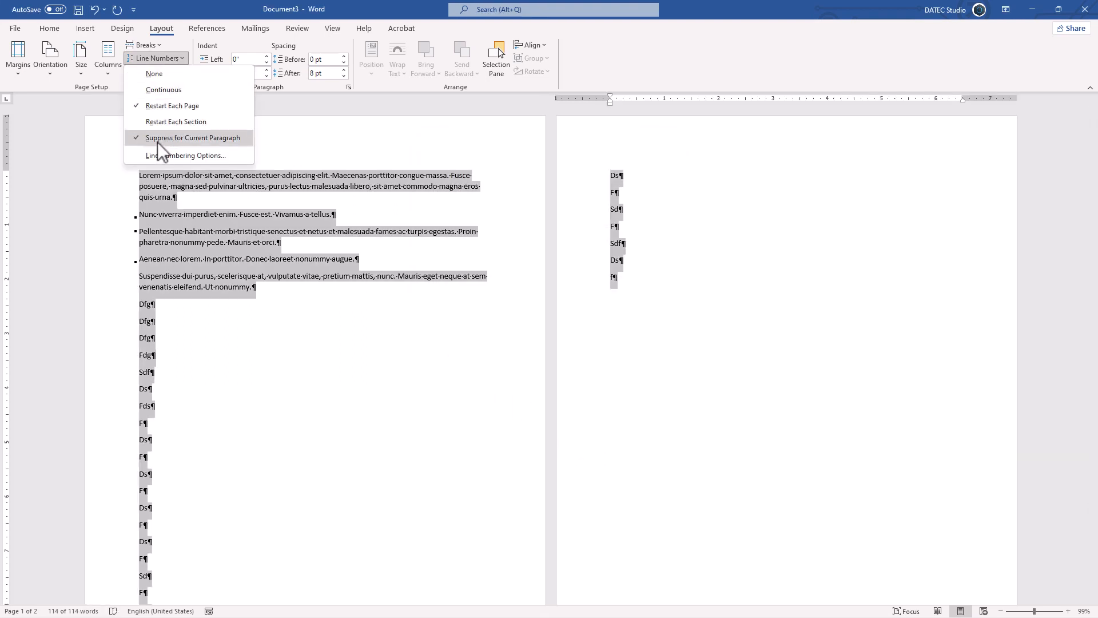
{"action": "left_click", "coordinate": [157, 142]}
{"action": "left_click", "coordinate": [163, 57]}
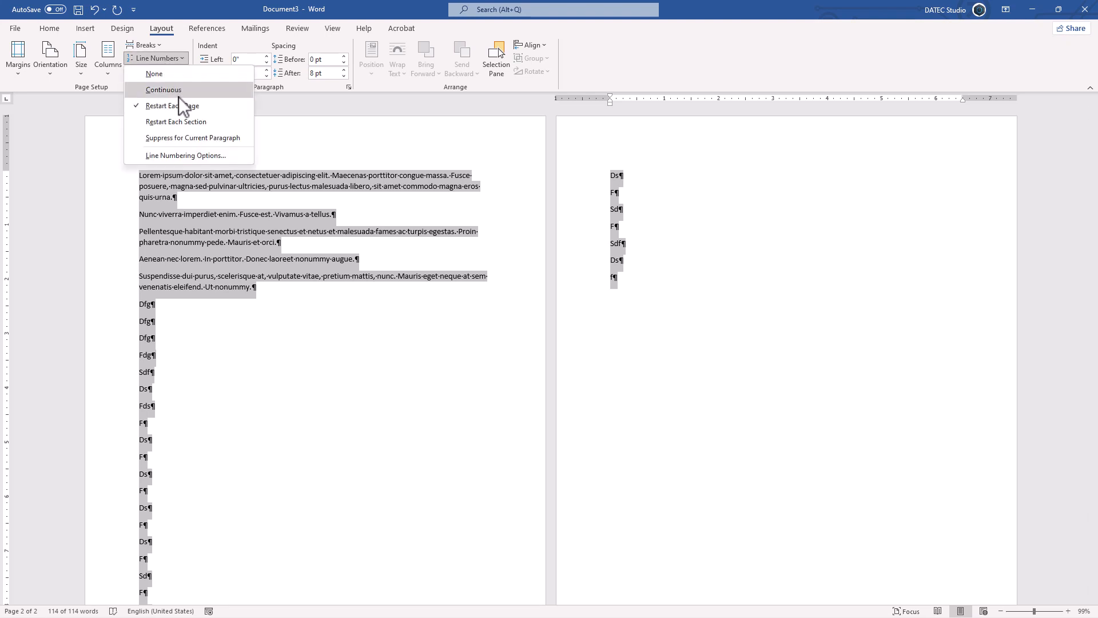
{"action": "left_click", "coordinate": [153, 91]}
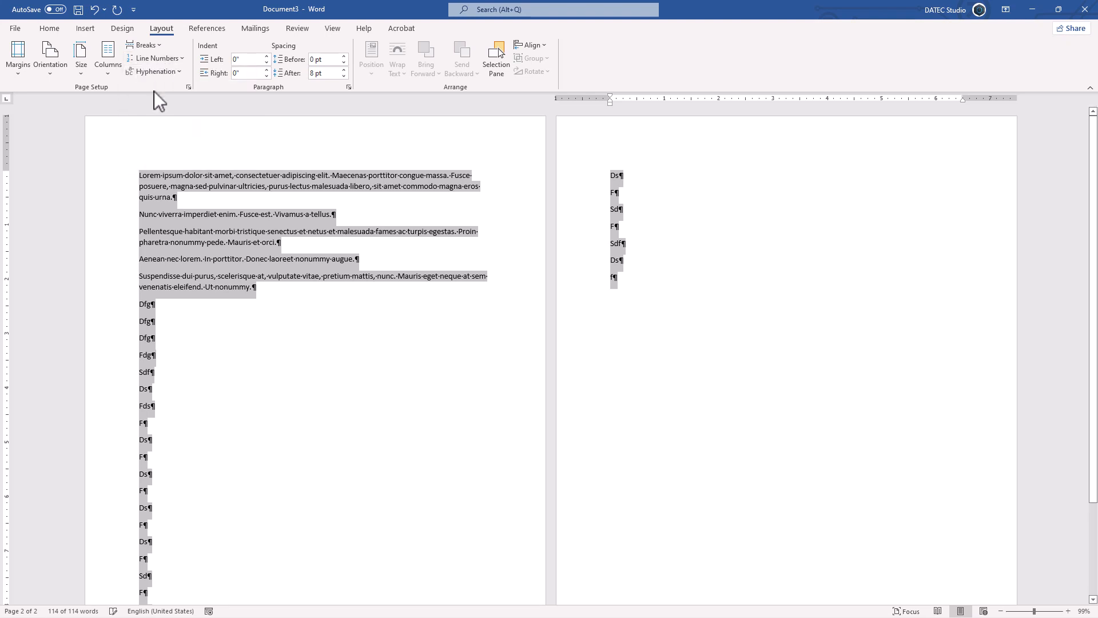
- Decrease the line numbers' distance from text while keeping Continuous numbering
{"action": "left_click", "coordinate": [174, 60]}
{"action": "left_click", "coordinate": [187, 160]}
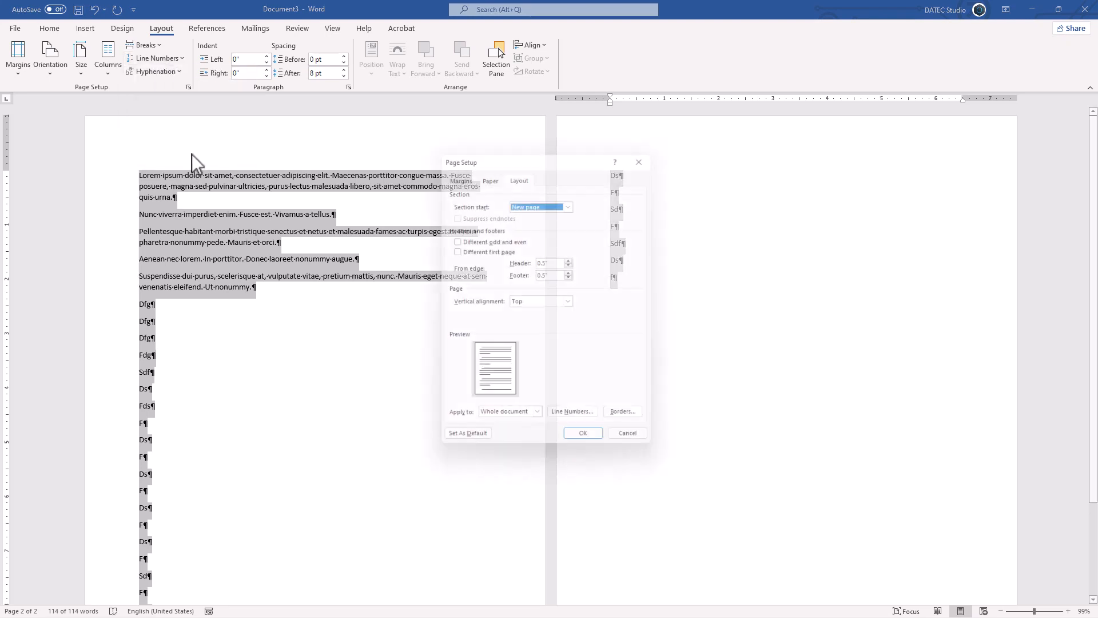
{"action": "left_click", "coordinate": [577, 422]}
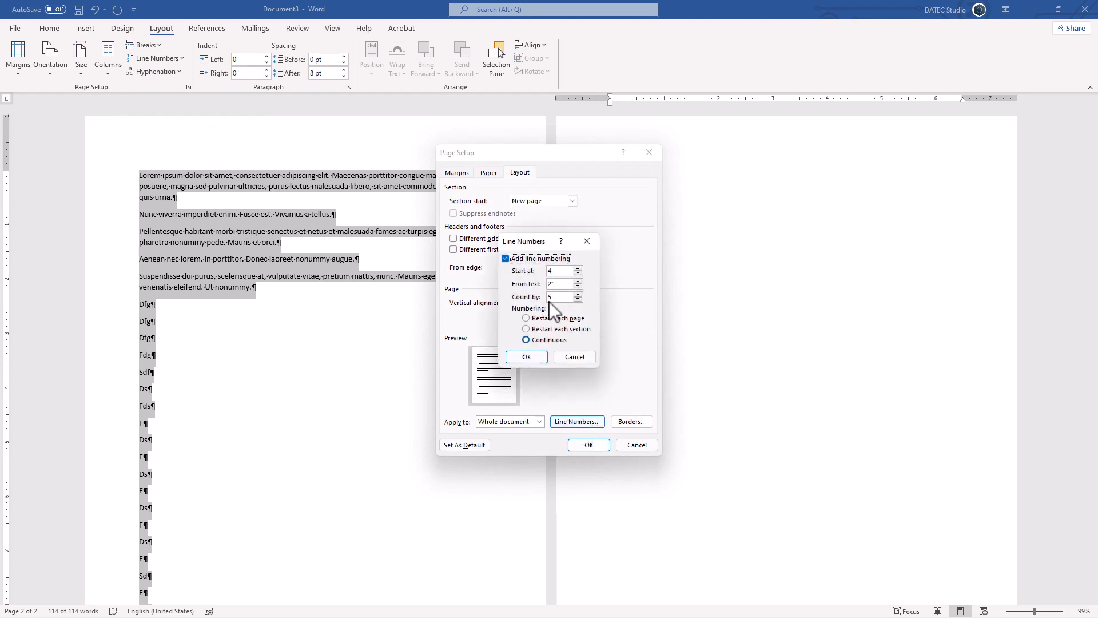
{"action": "left_click", "coordinate": [579, 286]}
{"action": "left_click", "coordinate": [537, 340]}
{"action": "left_click", "coordinate": [527, 357]}
{"action": "left_click", "coordinate": [586, 445]}
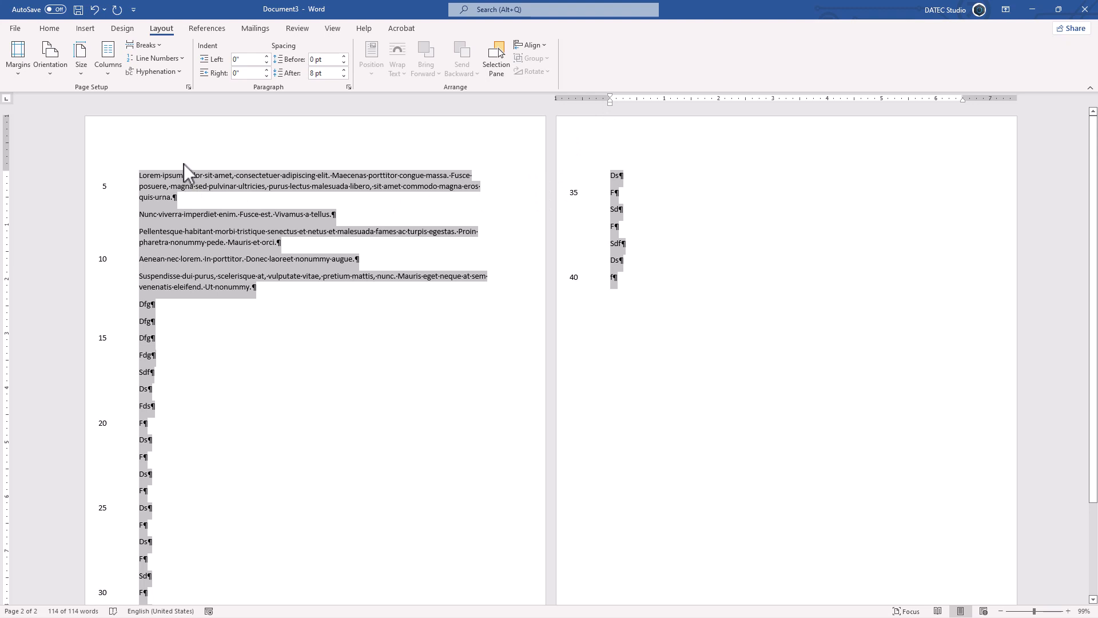
- Increase the left page margin slightly in Page Setup
{"action": "left_click", "coordinate": [189, 87]}
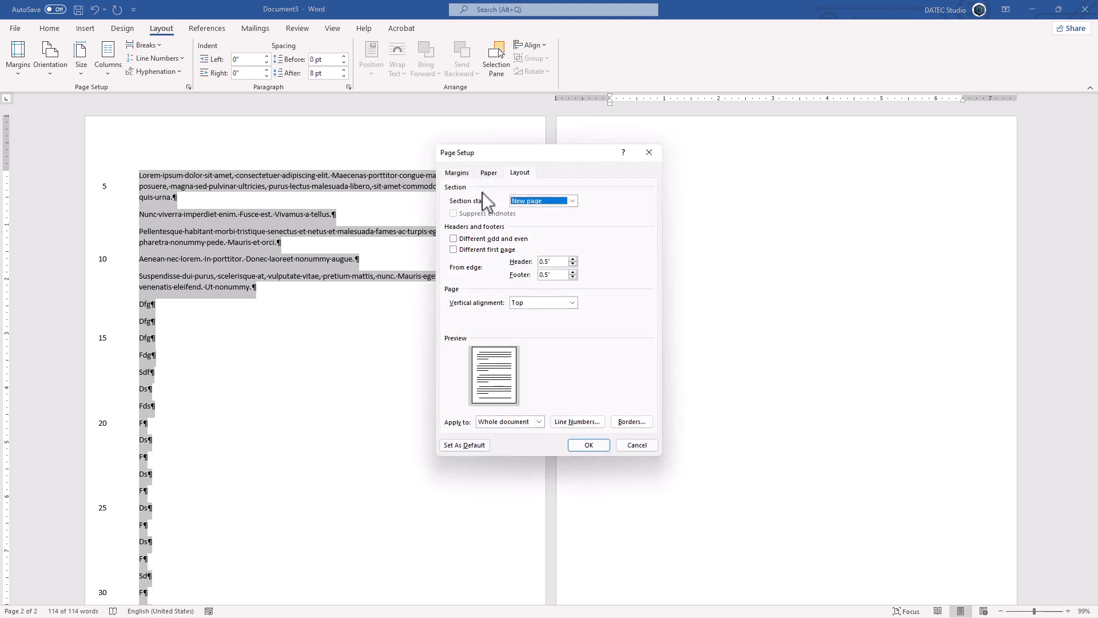
{"action": "left_click", "coordinate": [468, 173]}
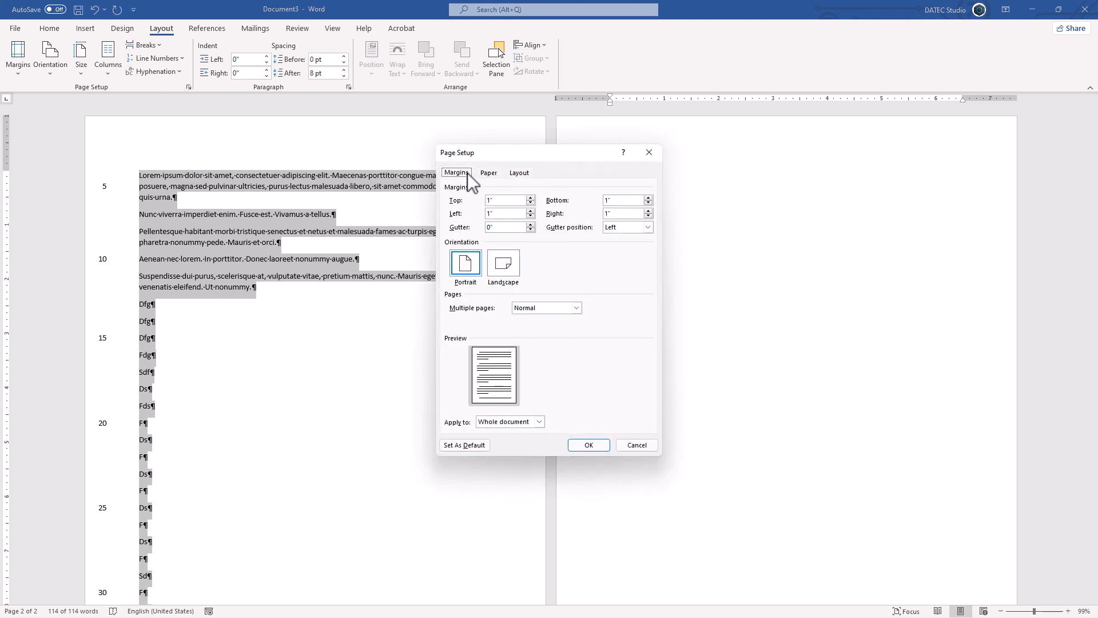
{"action": "left_click", "coordinate": [531, 211]}
{"action": "left_click", "coordinate": [530, 211]}
{"action": "left_click", "coordinate": [531, 210]}
{"action": "left_click", "coordinate": [530, 211]}
{"action": "left_click", "coordinate": [530, 211]}
{"action": "left_click", "coordinate": [578, 443]}
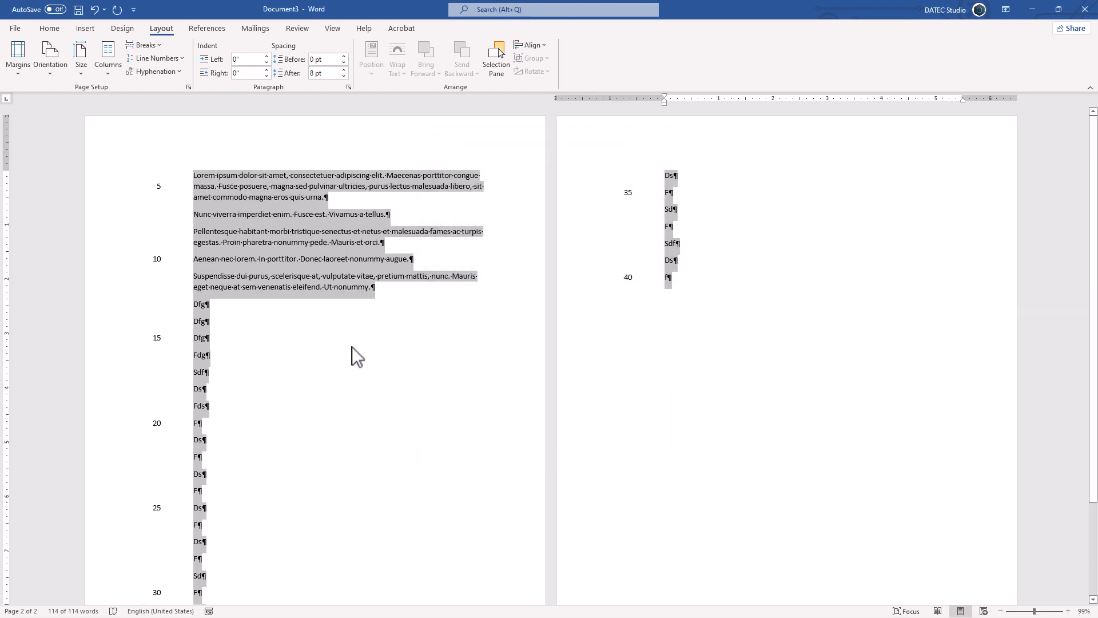